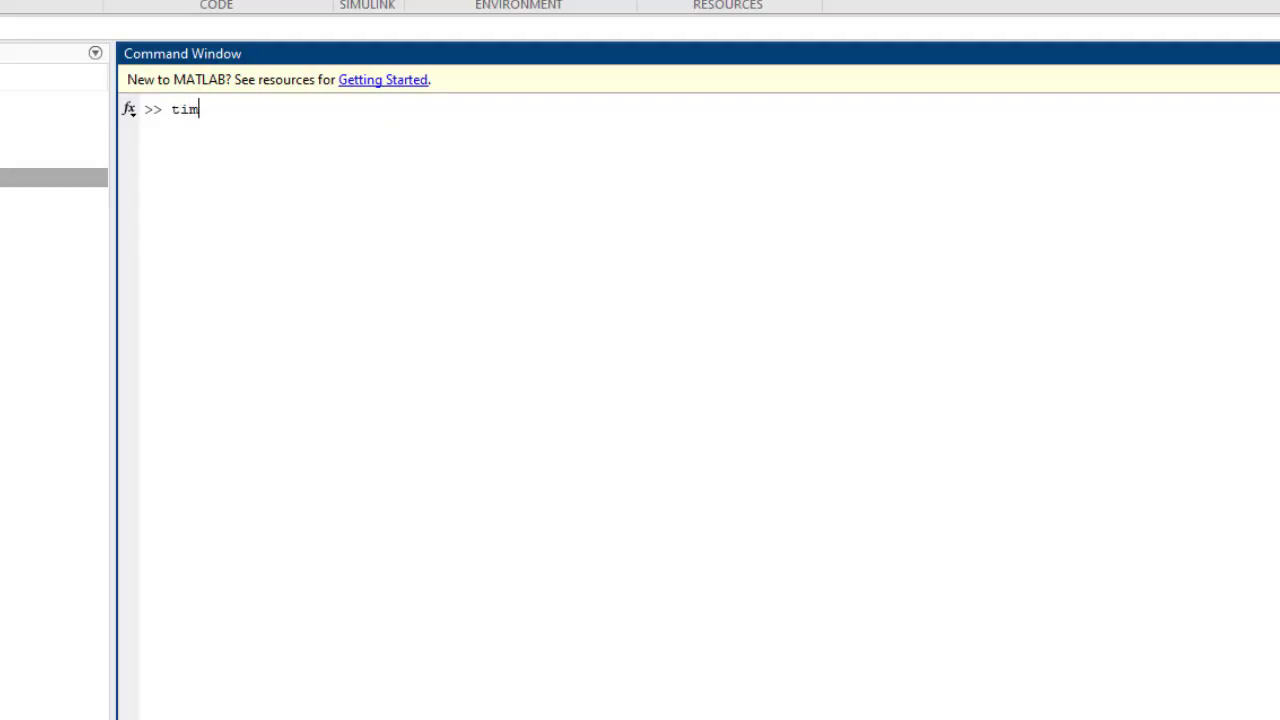
# Create the column vectors time = .1*(0:100)', mismatched timeWrong = (0:.1:10)', and tsData = (0:100)'
pyautogui.write('e = .1*(')
pyautogui.write('0:100')
pyautogui.write(")';")
pyautogui.press('Return')
pyautogui.write('t')
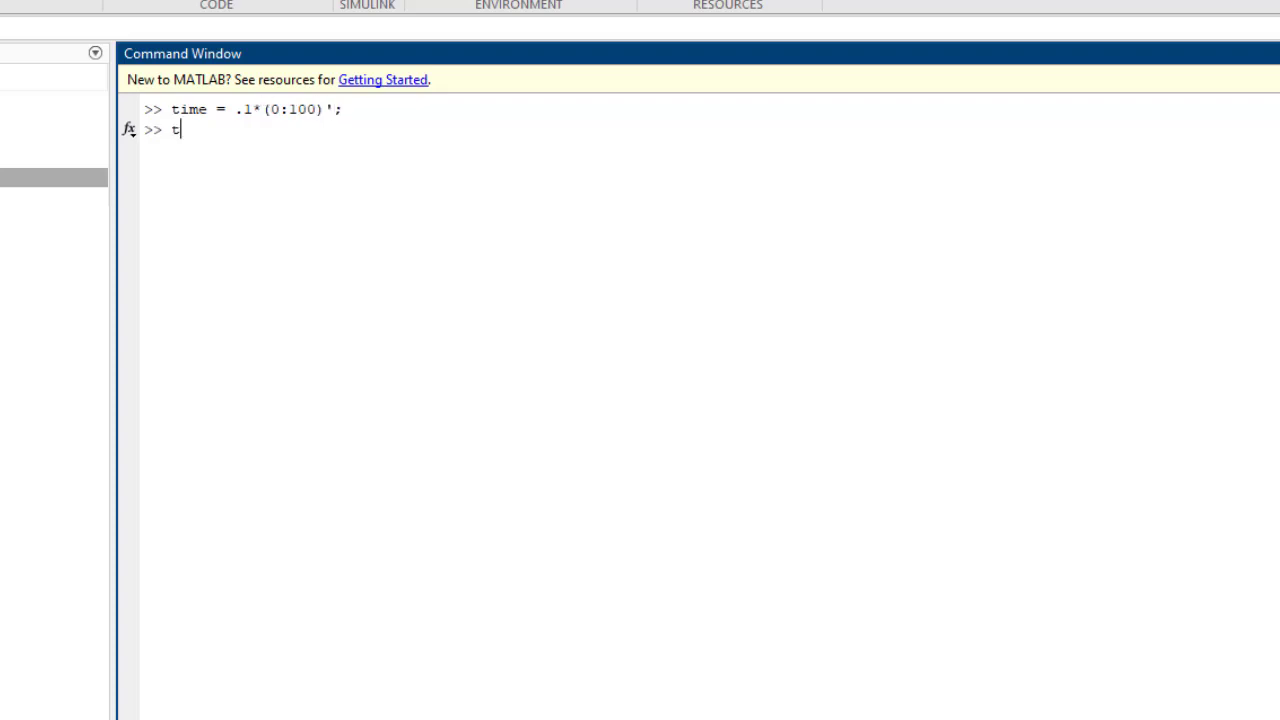
pyautogui.write('imeWrong ')
pyautogui.write('= (0:')
pyautogui.write(".1:10)'")
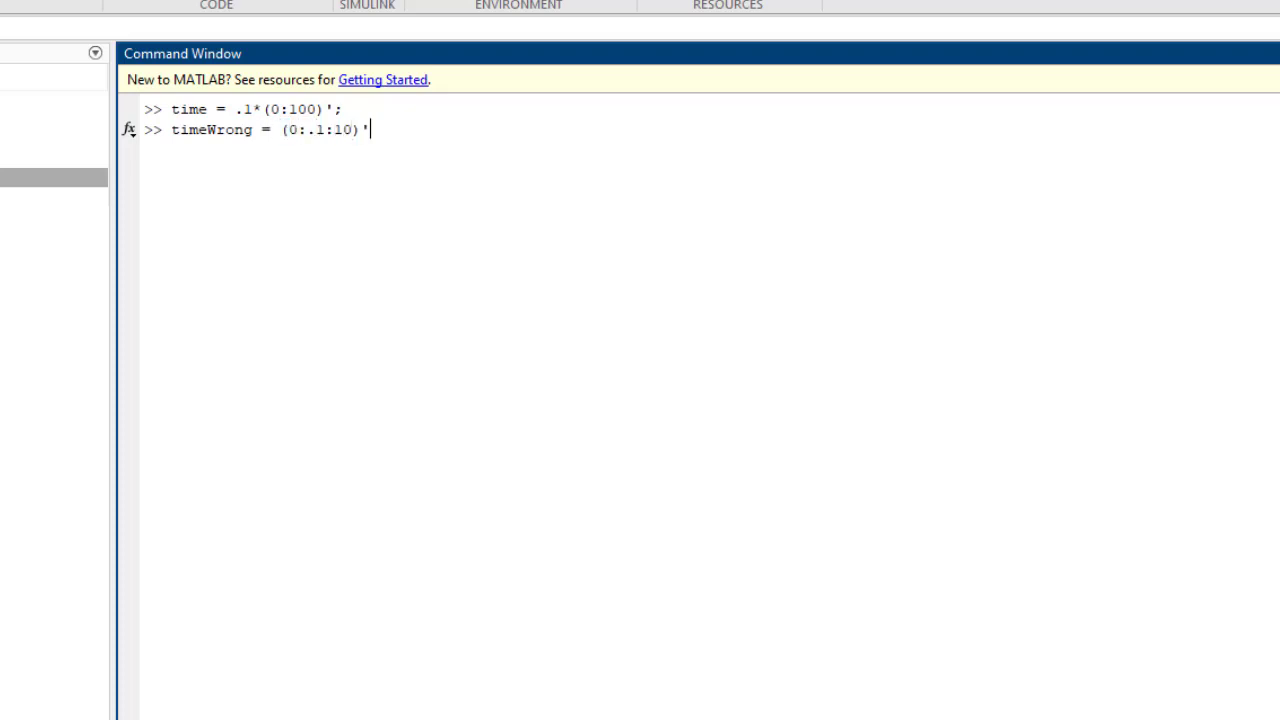
pyautogui.write(';')
pyautogui.press('Return')
pyautogui.write('t')
pyautogui.write('sData ')
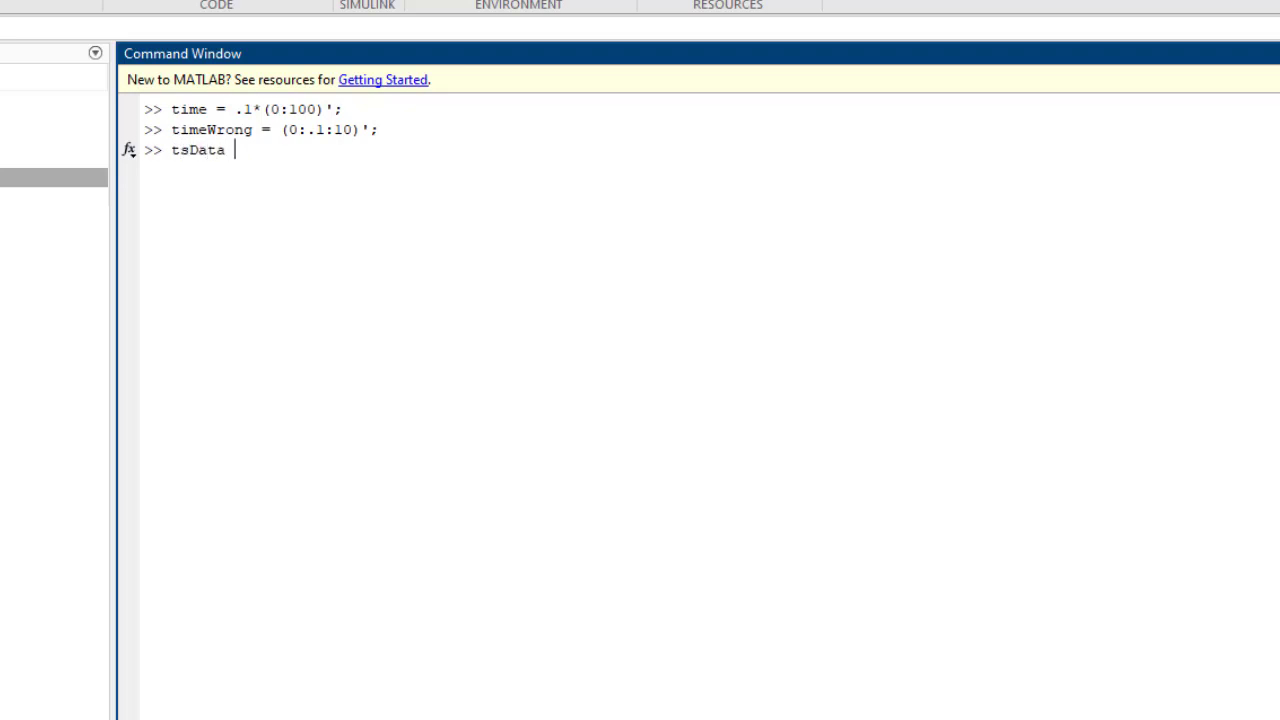
pyautogui.write('= (0:1')
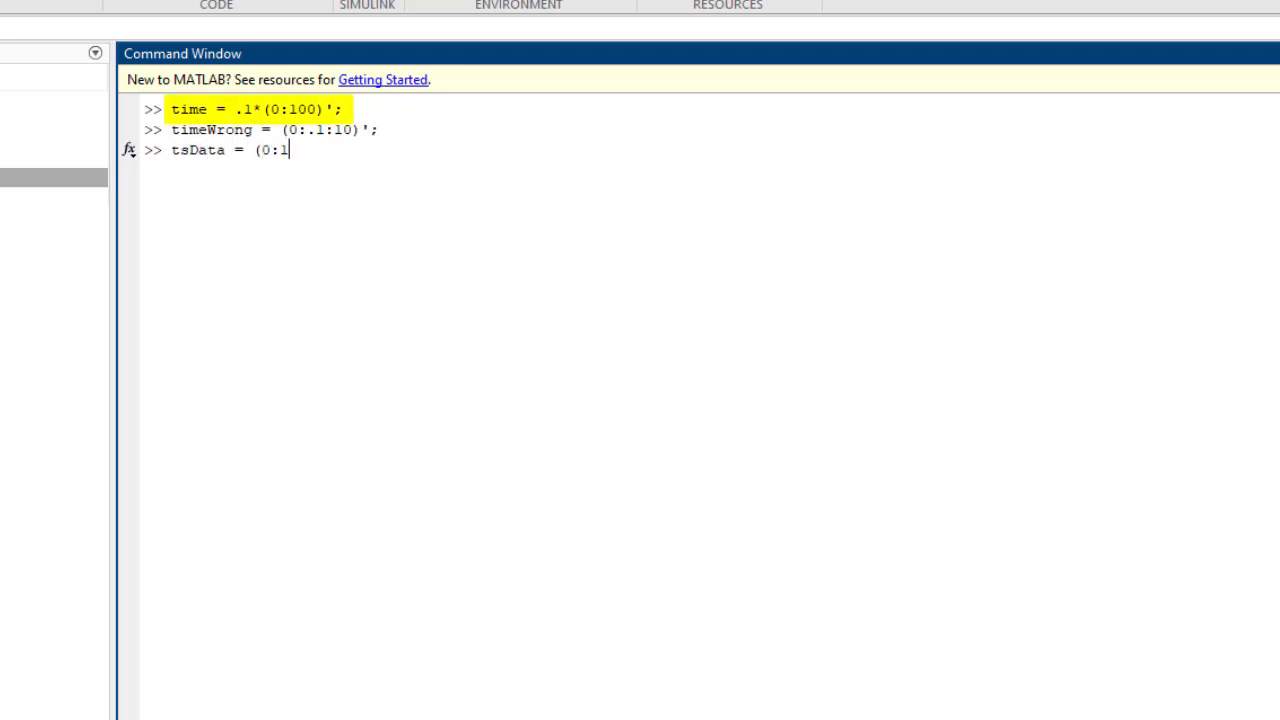
pyautogui.write("00)';")
pyautogui.press('Return')
# Create the noisy timeseries ts from (1:100)' plus 10*rand(100,1), then start the ttData line
pyautogui.write('ts = ')
pyautogui.write('timeseries')
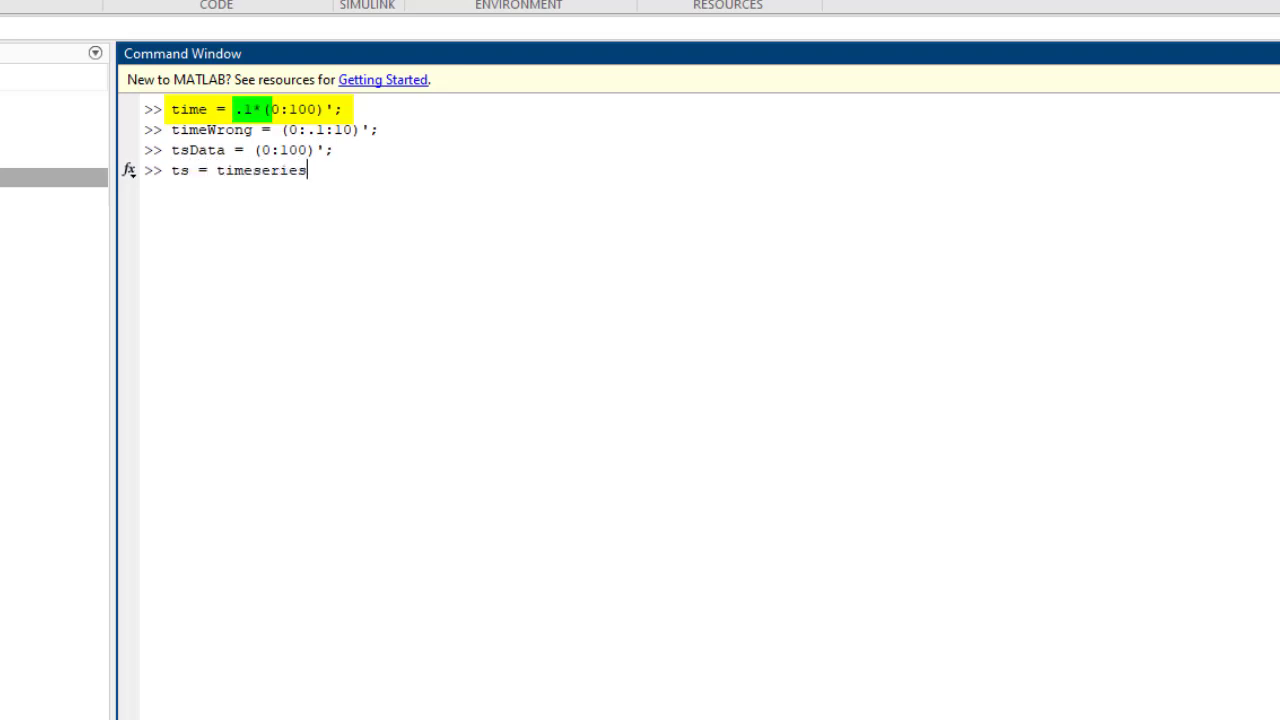
pyautogui.write('([(')
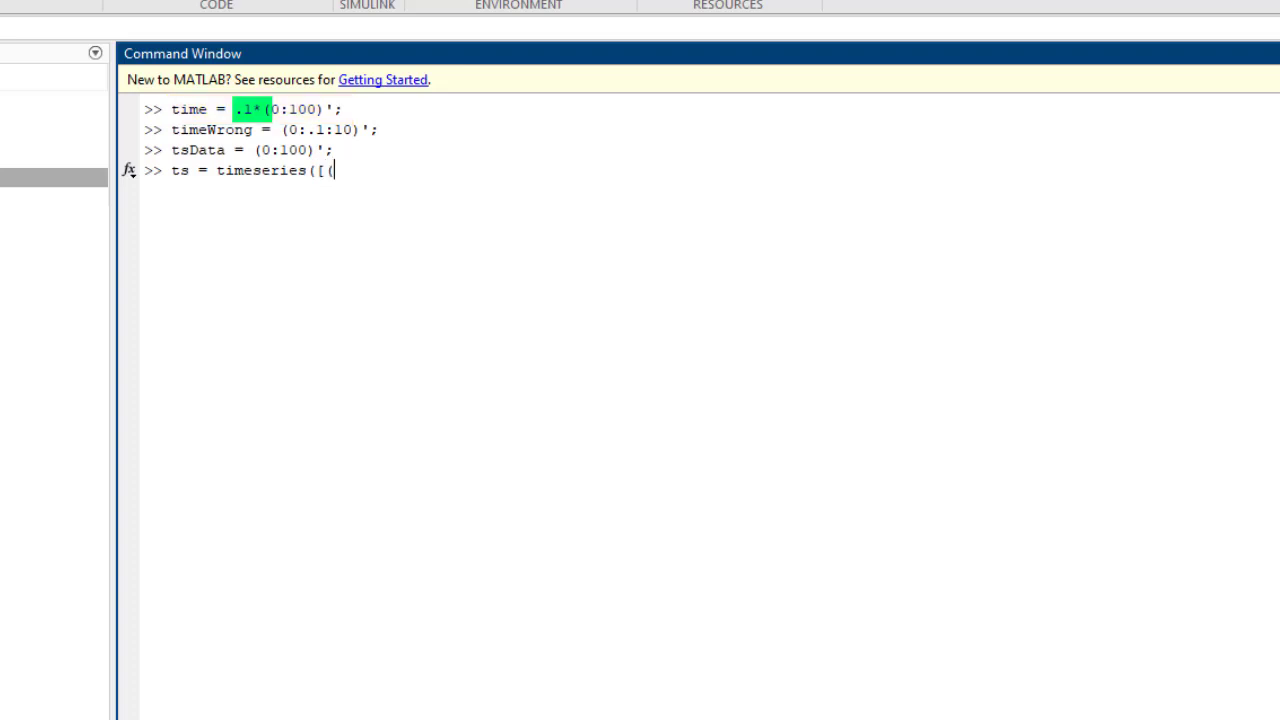
pyautogui.write('1:100')
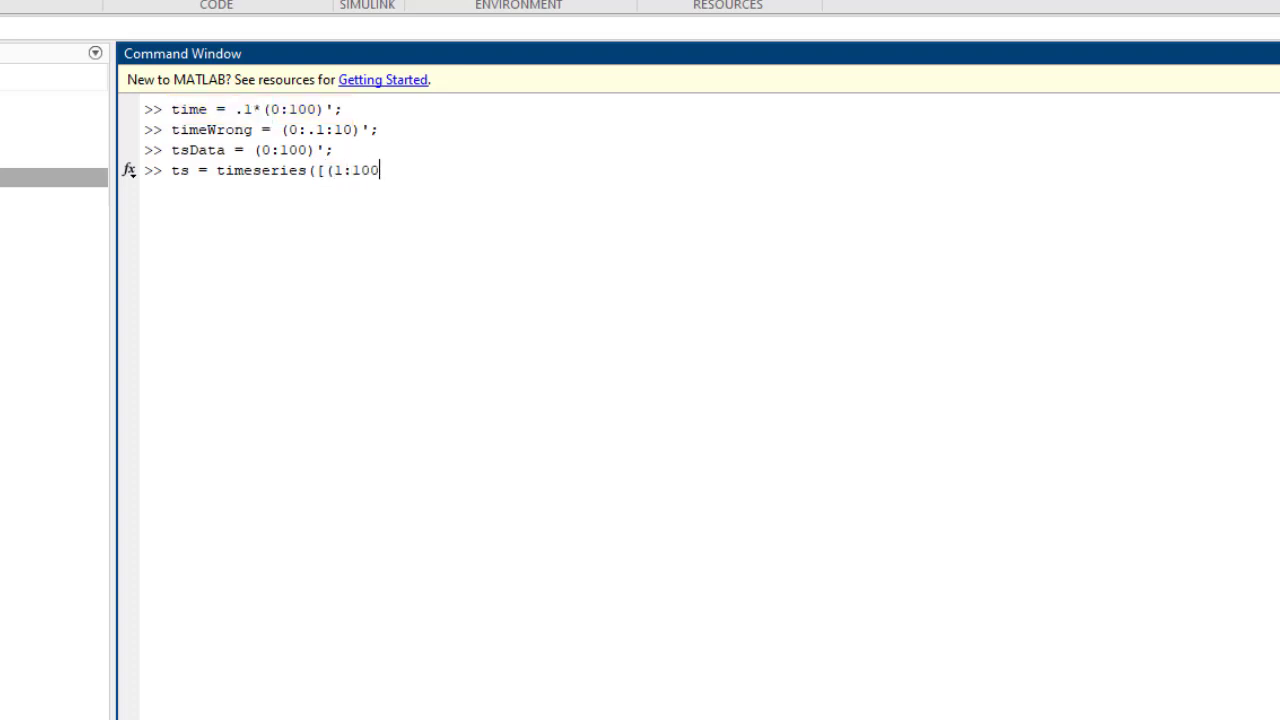
pyautogui.write(")' + ")
pyautogui.write('10*')
pyautogui.write('rand(10')
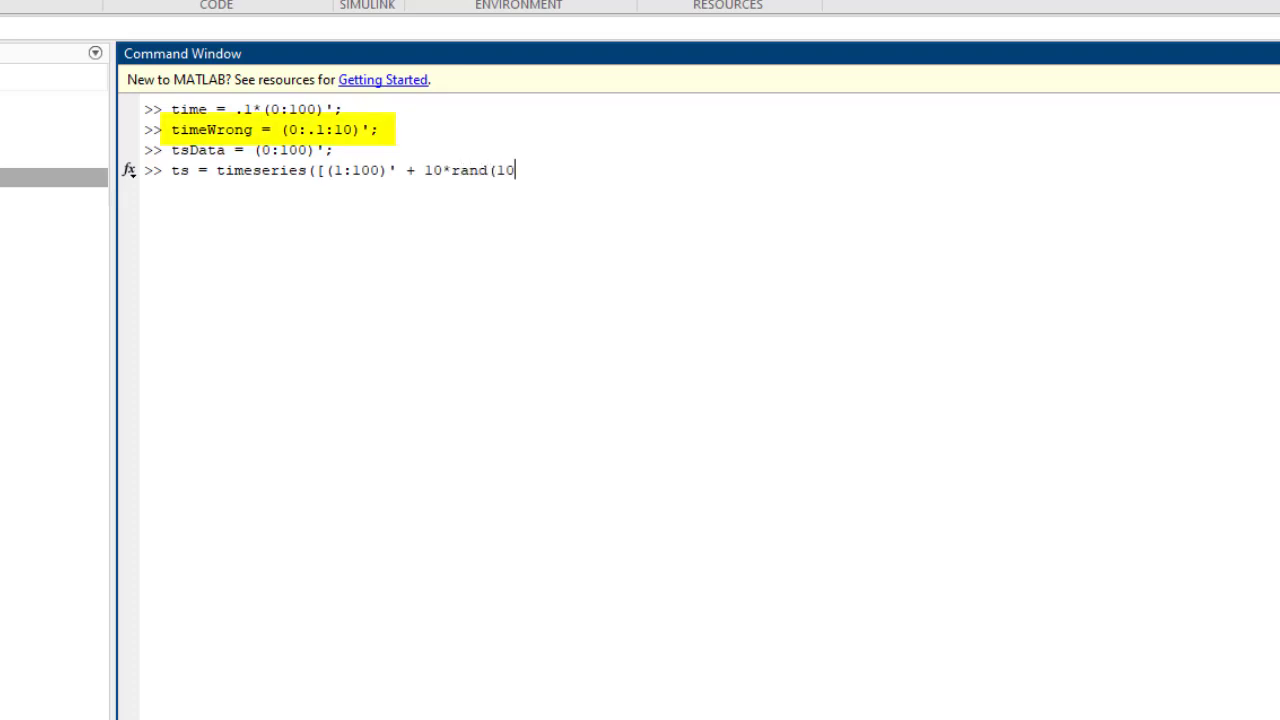
pyautogui.write('0,1')
pyautogui.write(')])')
pyautogui.write(';')
pyautogui.press('Return')
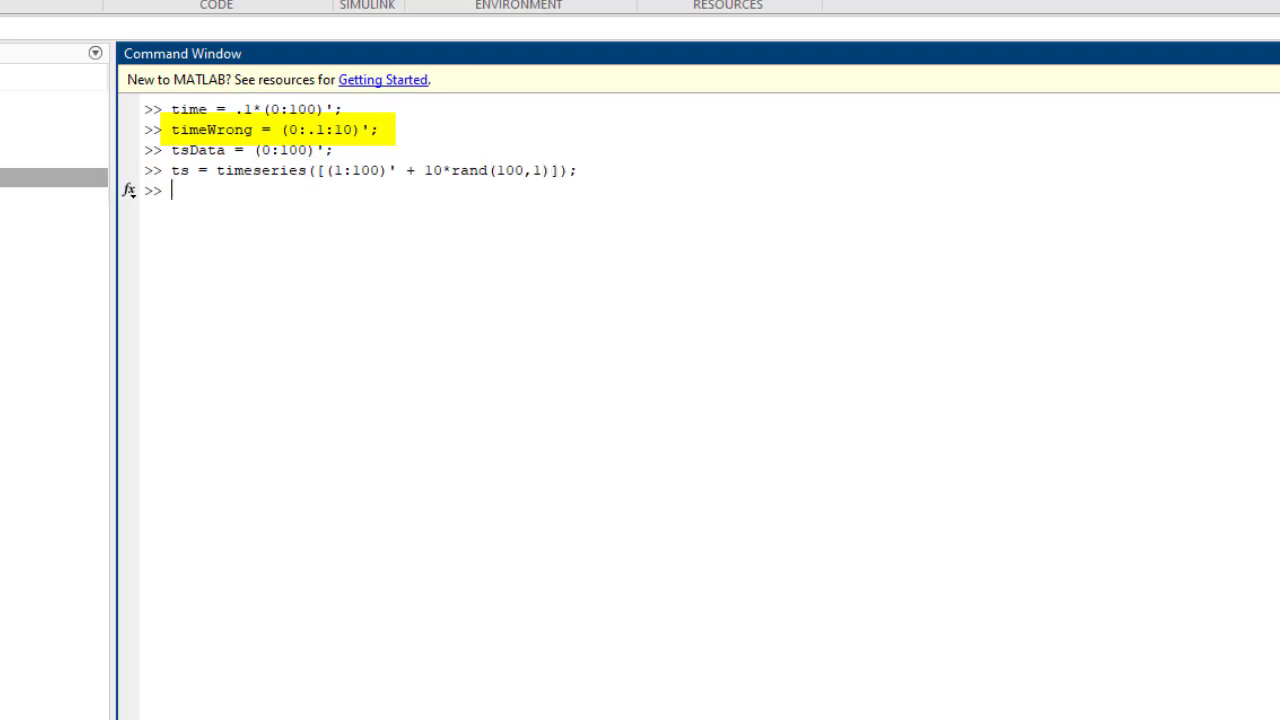
pyautogui.write('ttData =')
pyautogui.write(' sin(time')
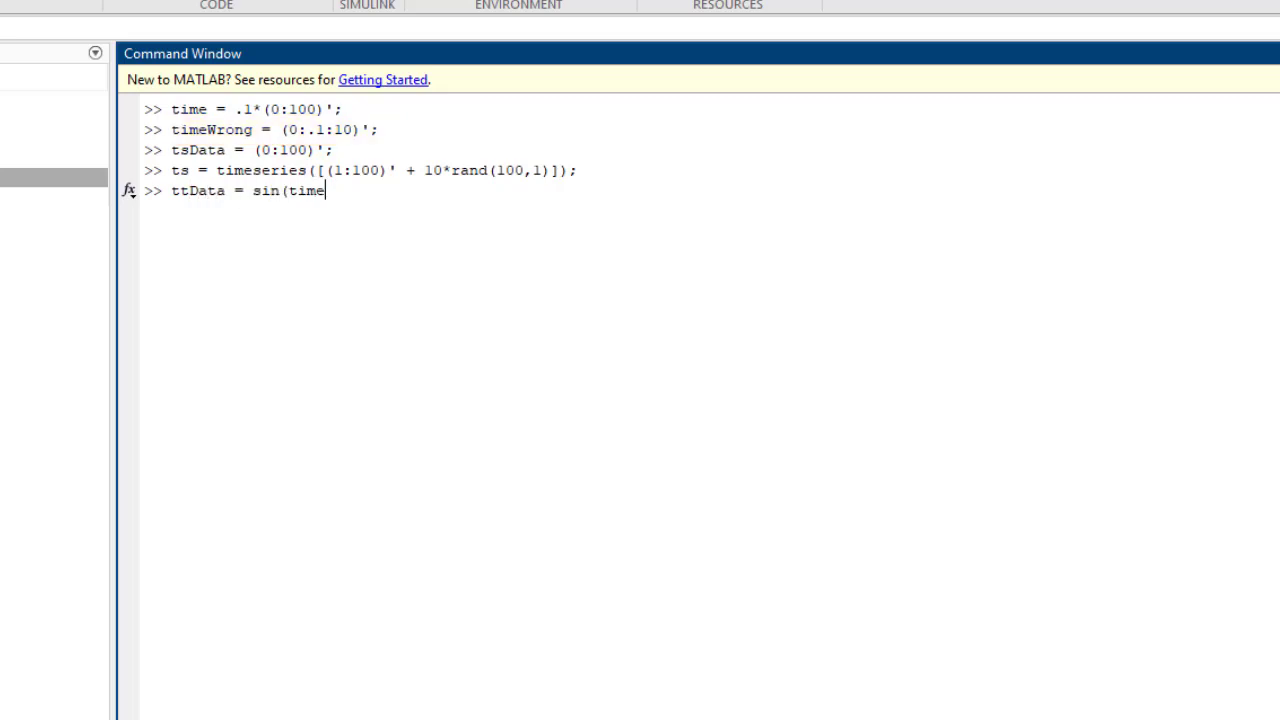
pyautogui.write(') + 2')
pyautogui.write('*rand')
pyautogui.write('(101,1')
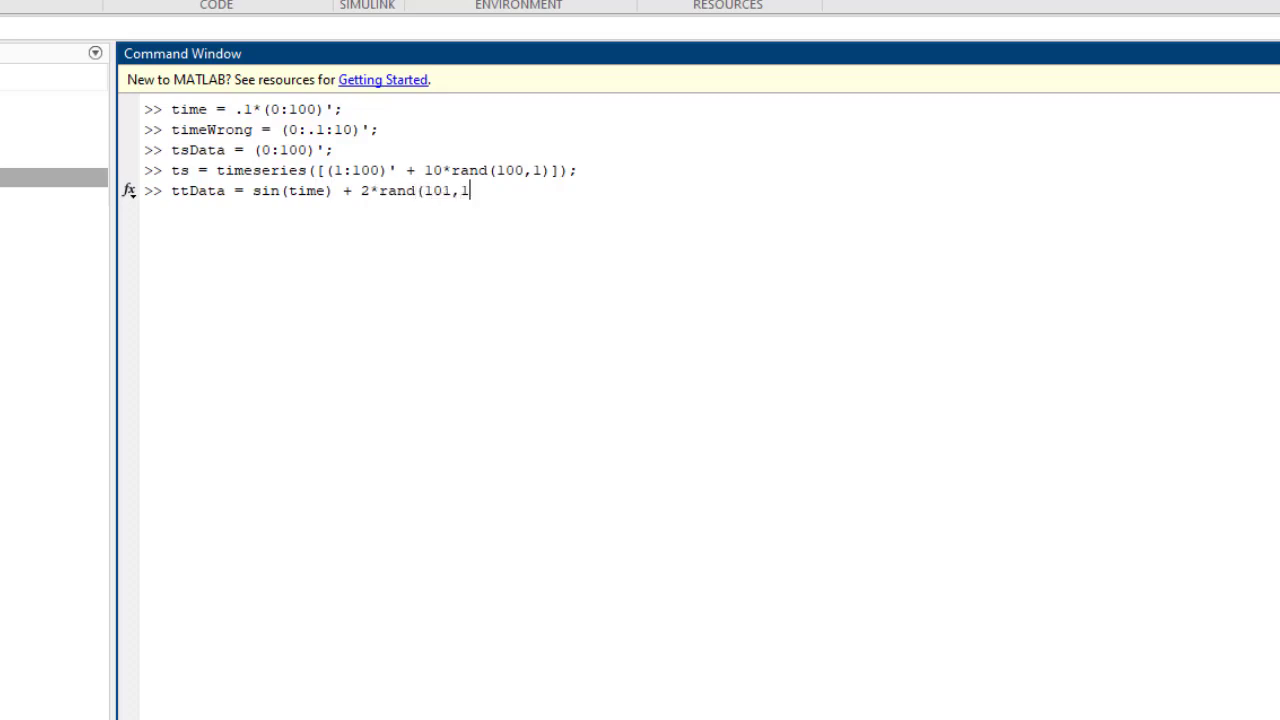
pyautogui.write(');')
# Create ttData = sin(time) + 2*rand(101,1) and timetable tt from seconds(time) and ttData
pyautogui.press('Return')
pyautogui.write('tt ')
pyautogui.write('= timeta')
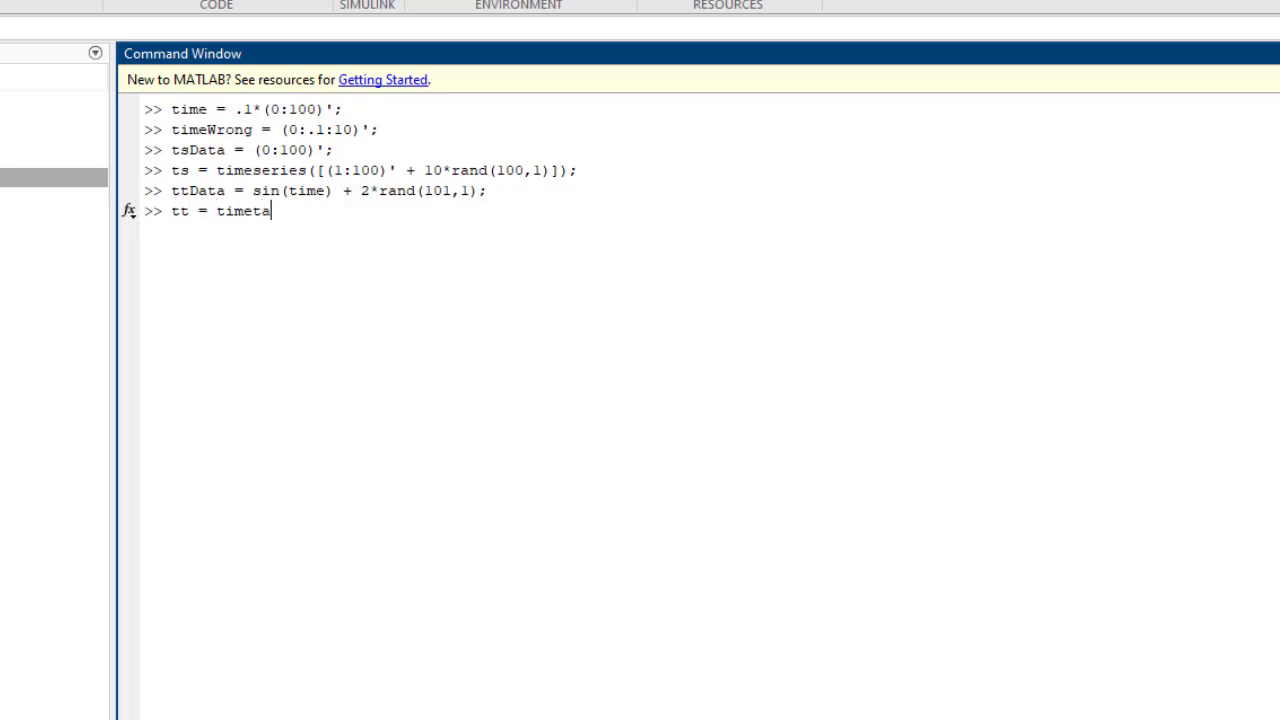
pyautogui.write('ble(second')
pyautogui.write('s(time),')
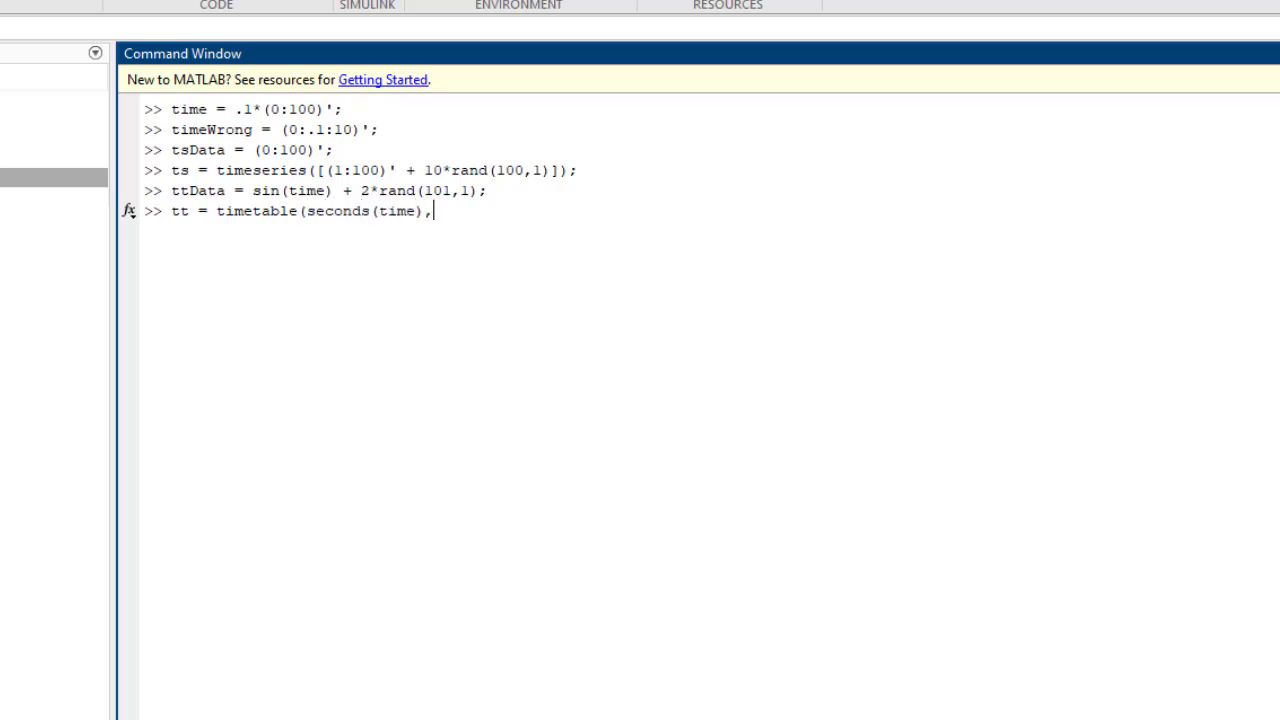
pyautogui.write(' ttData')
pyautogui.write(');')
pyautogui.press('Return')
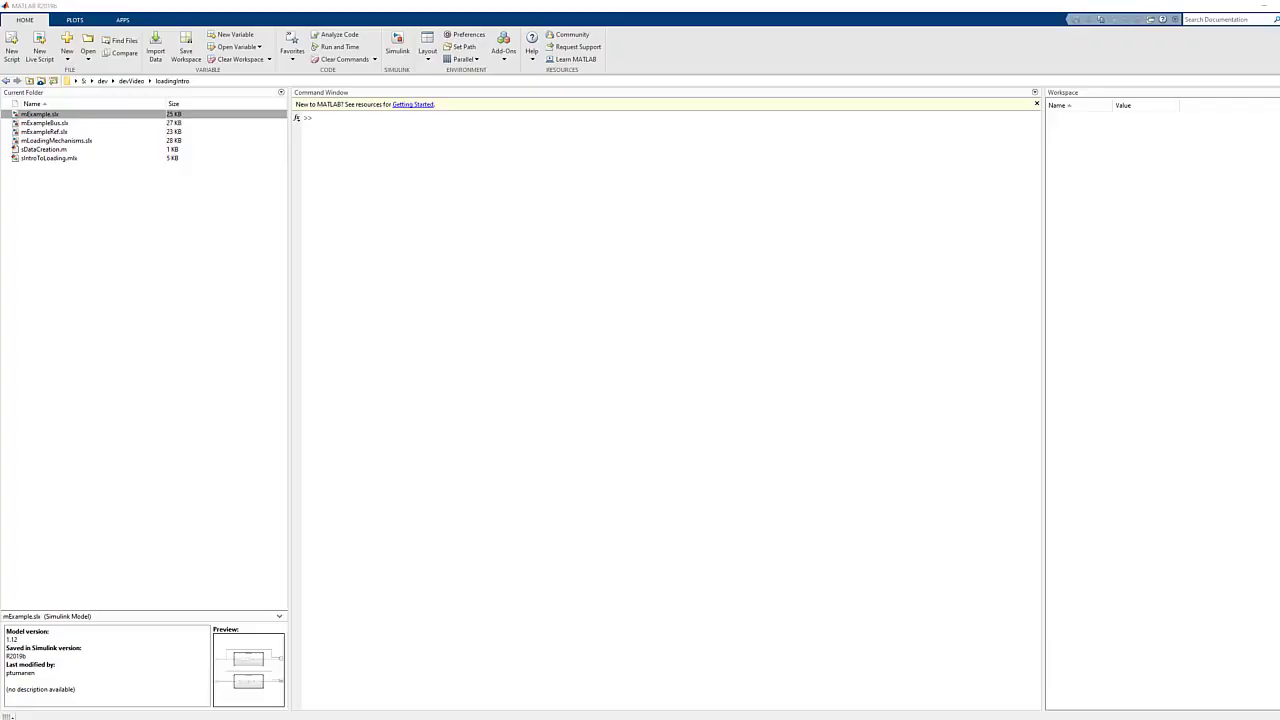
# Enable Input in mExample's Data Import/Export settings and replace [u,t] with ts, tt
pyautogui.moveTo(370, 220); pyautogui.dragTo(410, 200)
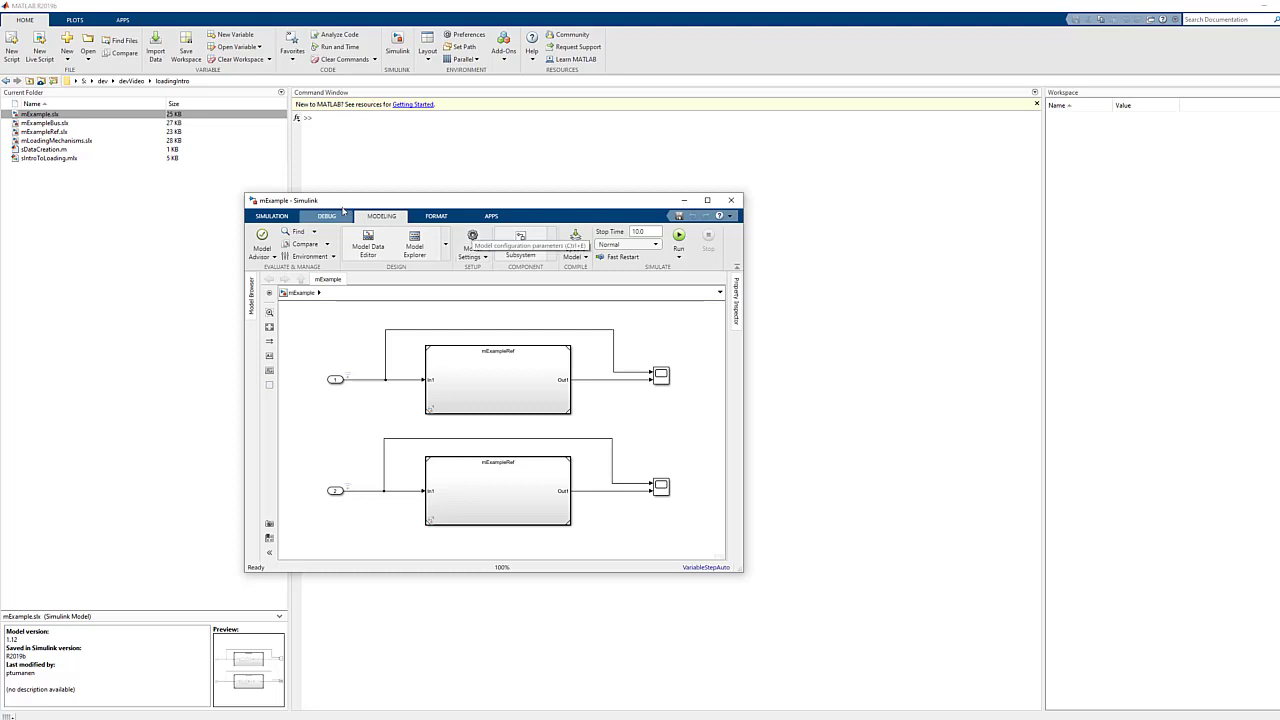
pyautogui.click(472, 240)
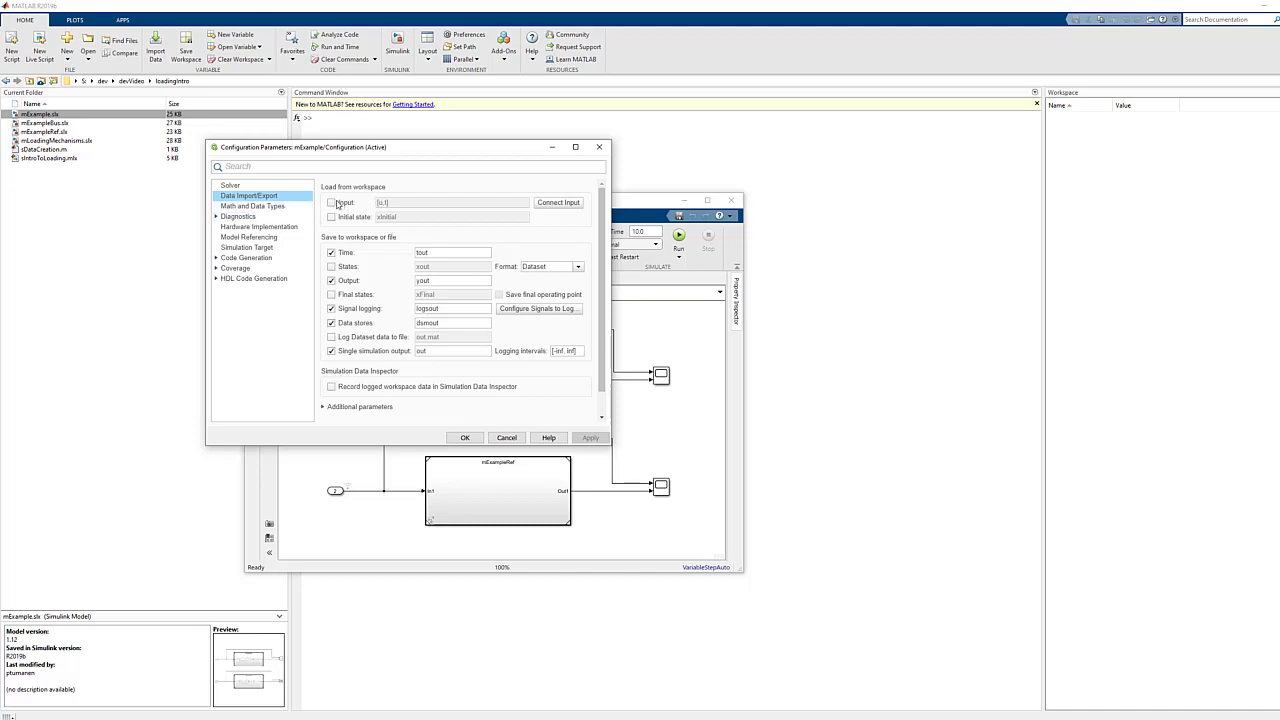
pyautogui.click(331, 203)
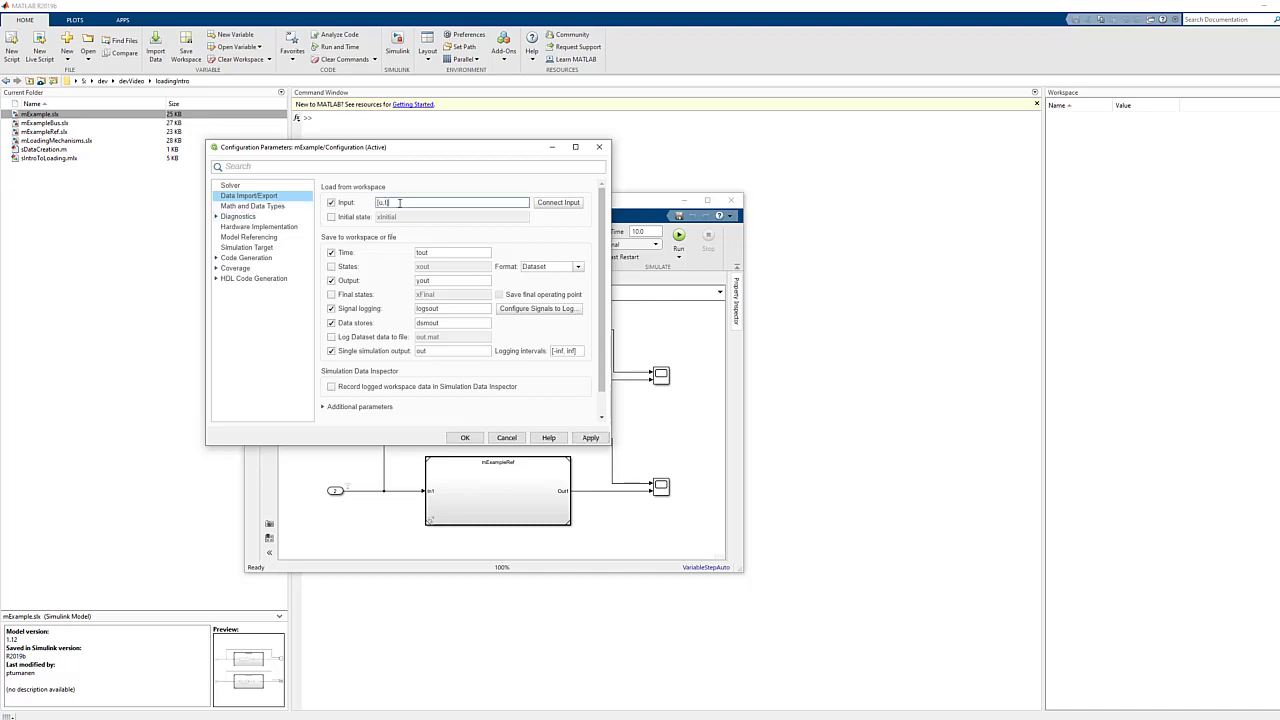
pyautogui.doubleClick(384, 203)
pyautogui.write('tt')
# Apply the input settings, simulate mExample, and open both Scope plots for ts and tt
pyautogui.click(465, 438)
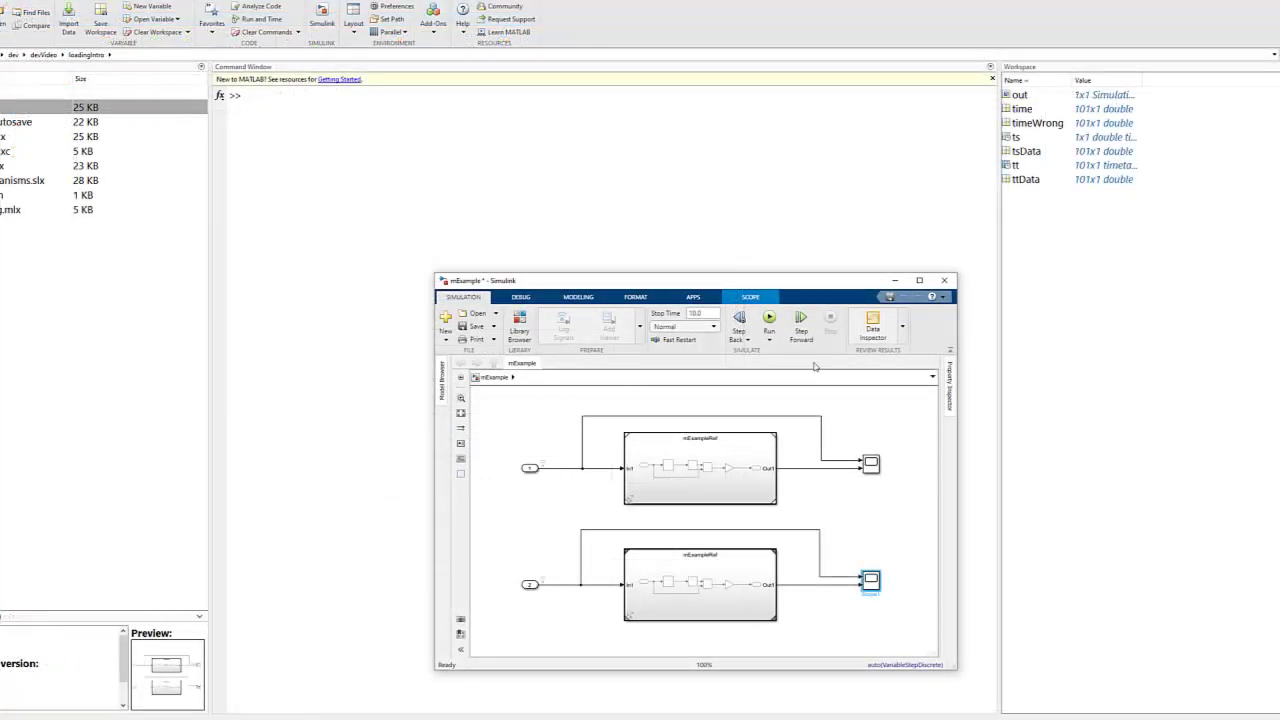
pyautogui.click(769, 318)
pyautogui.doubleClick(872, 465)
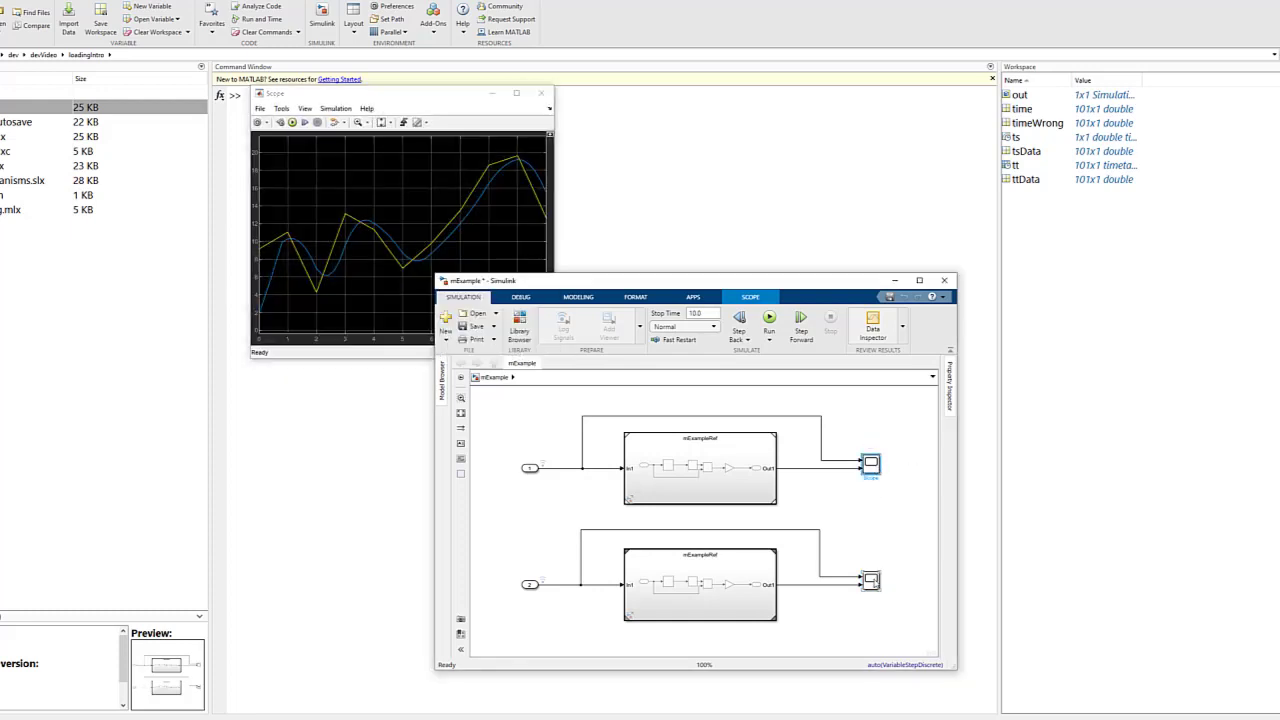
pyautogui.doubleClick(872, 580)
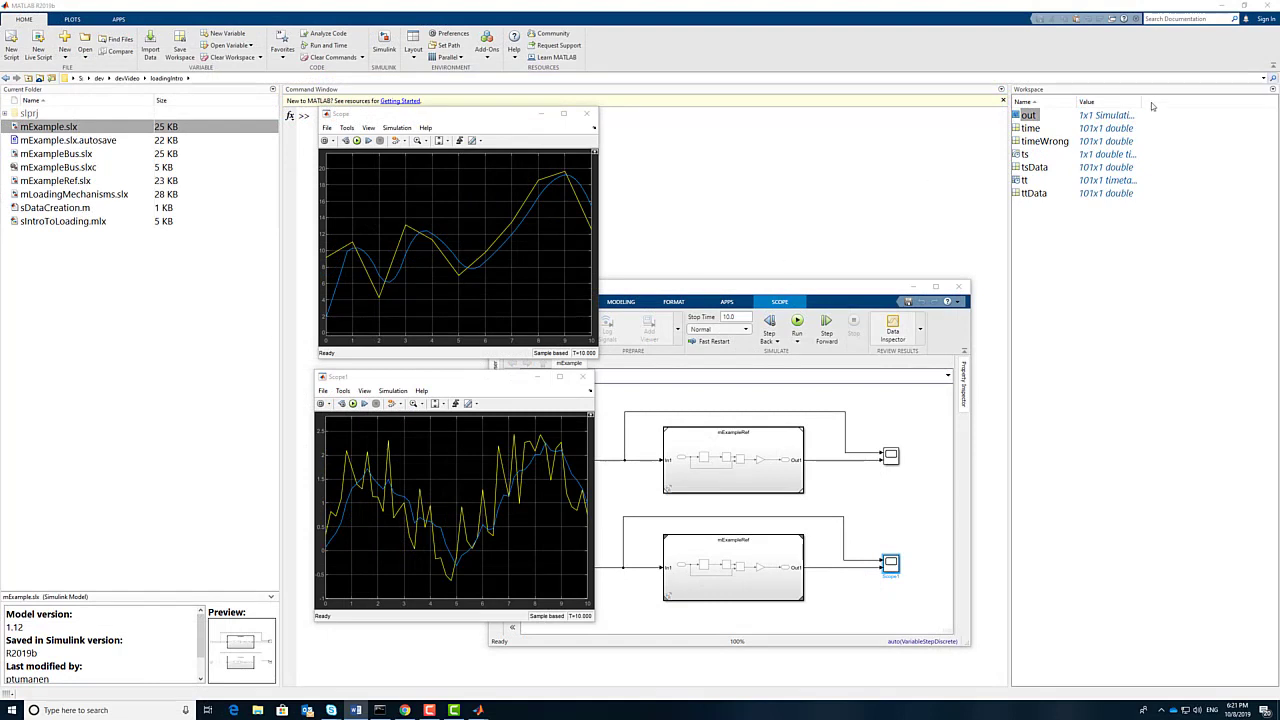
# Open the out variable and its logsout dataset listing the In1 and In2 signals
pyautogui.doubleClick(1028, 115)
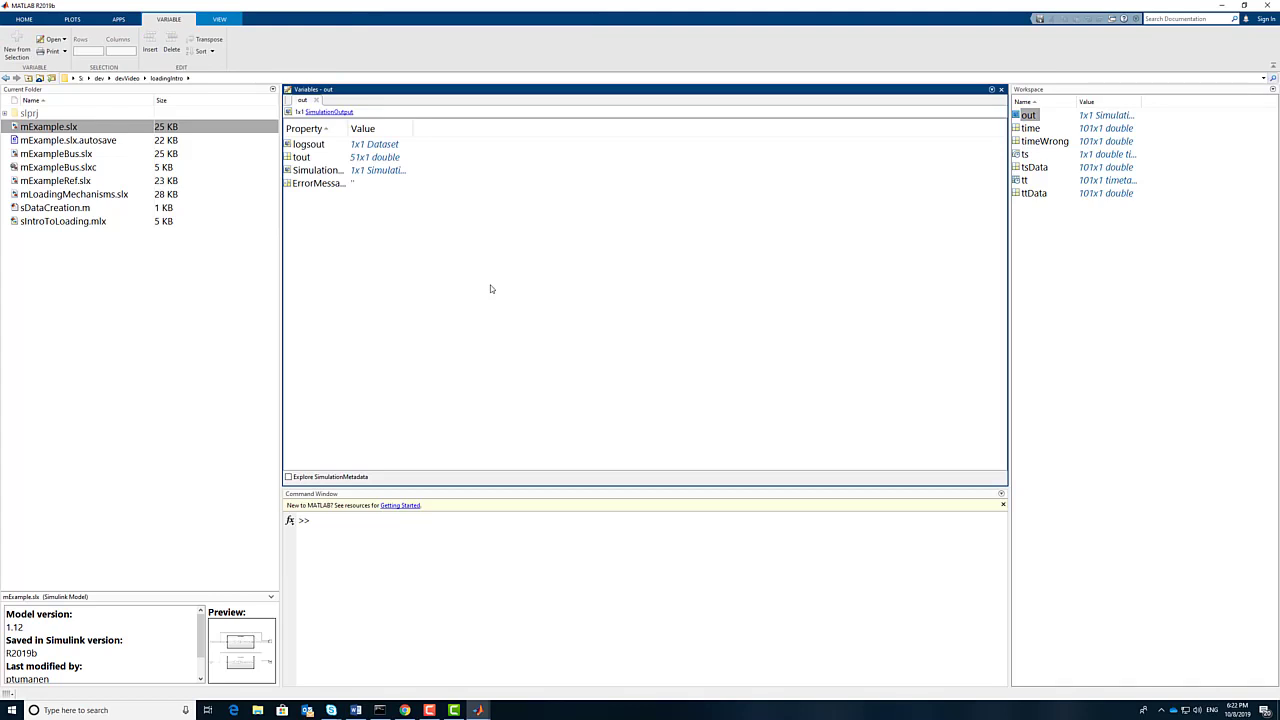
pyautogui.doubleClick(308, 144)
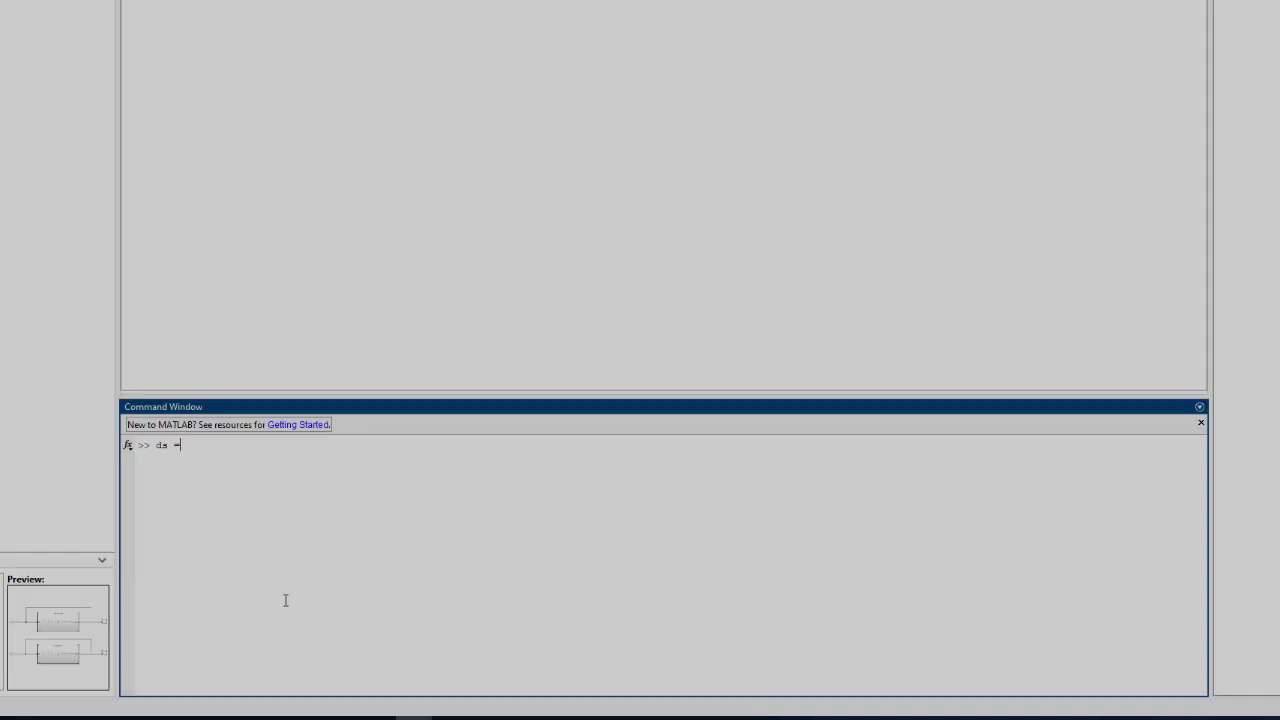
# Create an empty Simulink.SimulationData.Dataset ds, then add ts as 'var1' and tt as 'var2'
pyautogui.write('Simu')
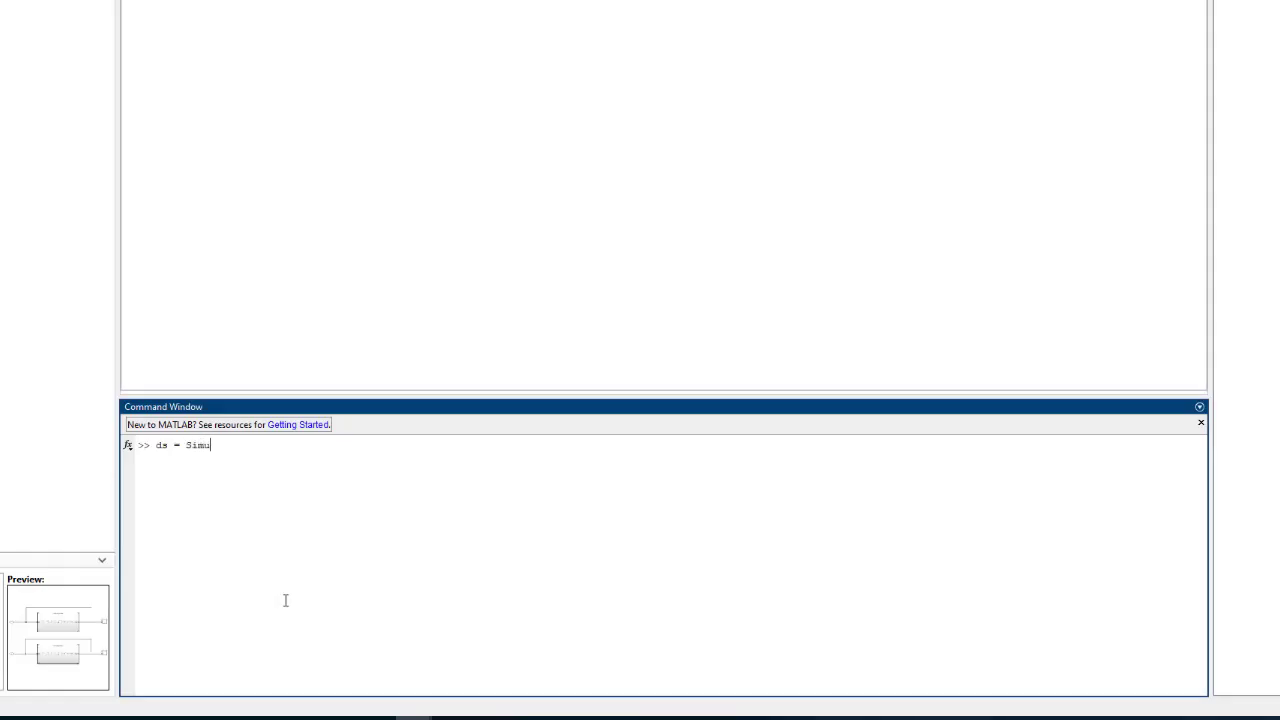
pyautogui.write('link.Simulati')
pyautogui.write('onData.Dataset;')
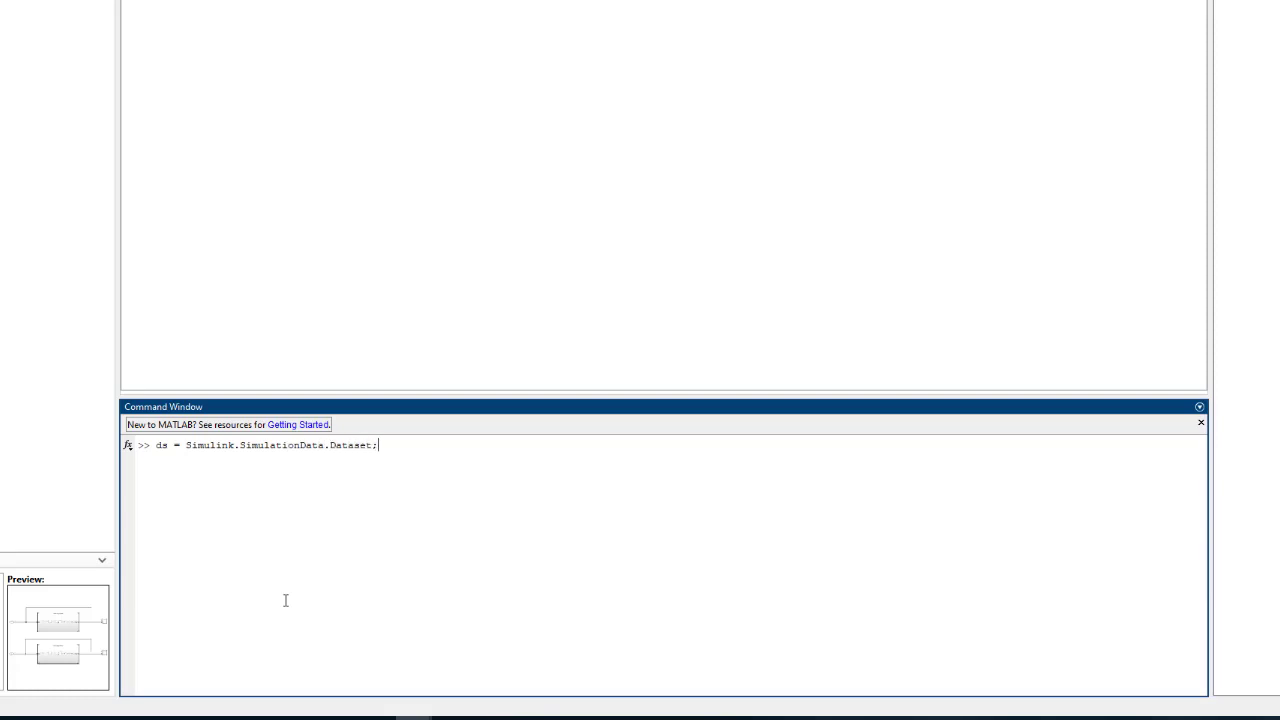
pyautogui.press('Return')
pyautogui.write('ds = ds')
pyautogui.write(".add(ts, '")
pyautogui.write("var1')")
pyautogui.write(';')
pyautogui.press('Return')
pyautogui.write('ds = ds')
pyautogui.write(".add(tt, '")
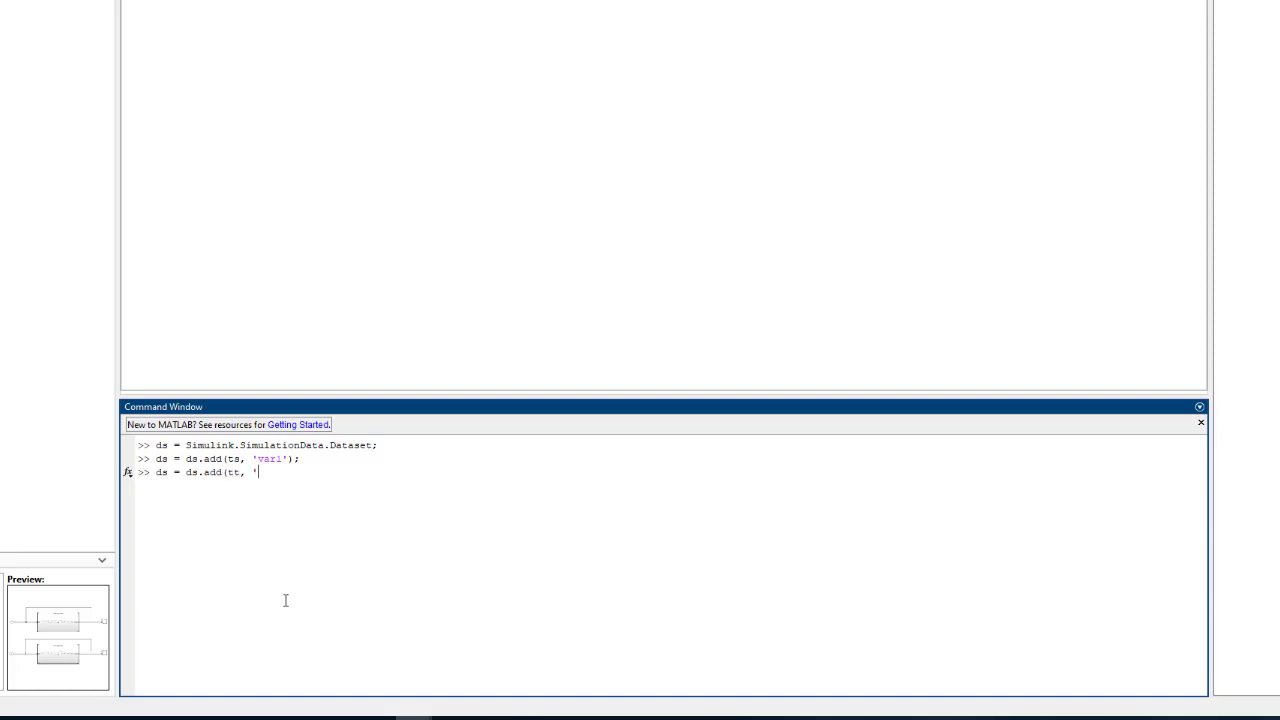
pyautogui.write("var2')")
pyautogui.press('Return')
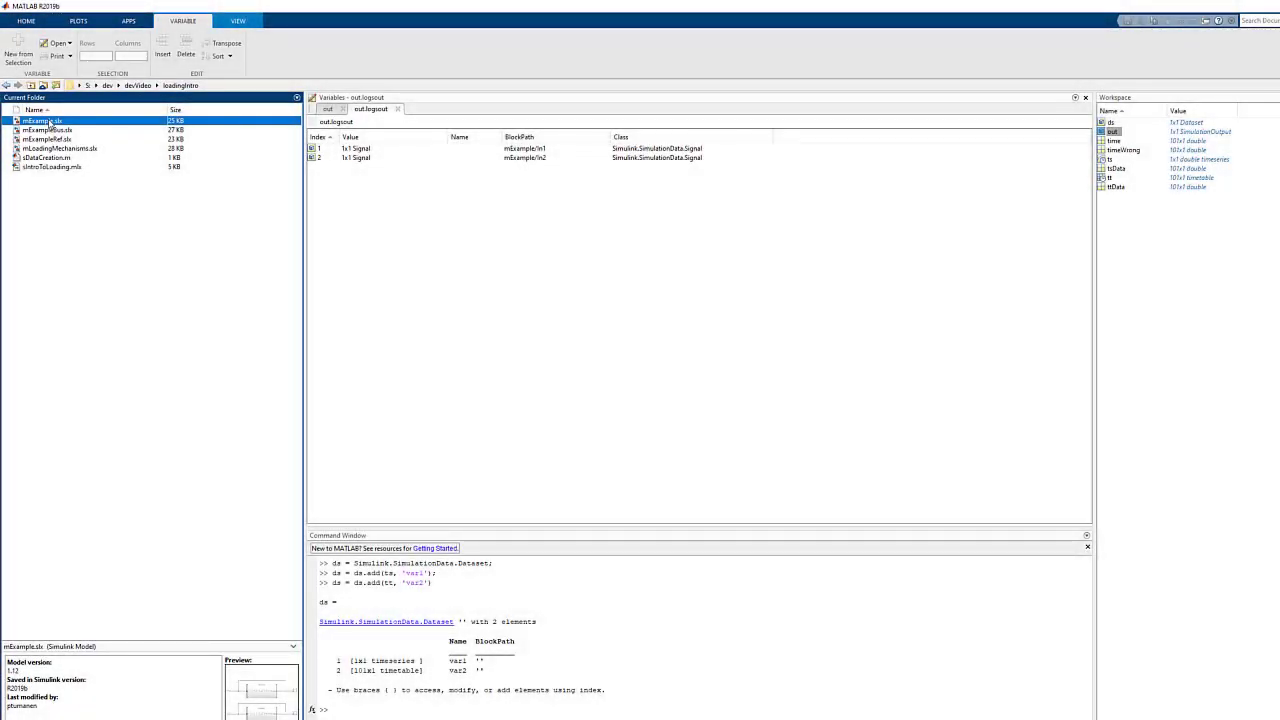
# Open mExample.slx and set its Data Import/Export Input to ds
pyautogui.doubleClick(48, 123)
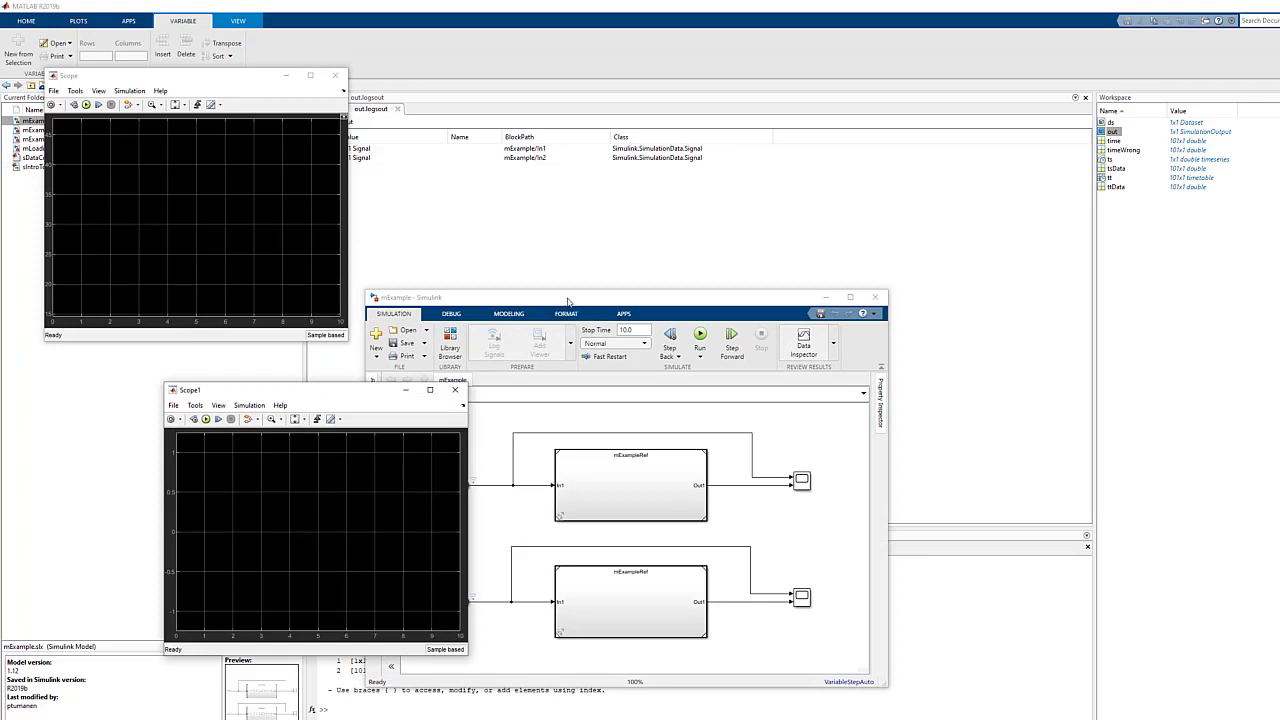
pyautogui.click(567, 301)
pyautogui.click(508, 313)
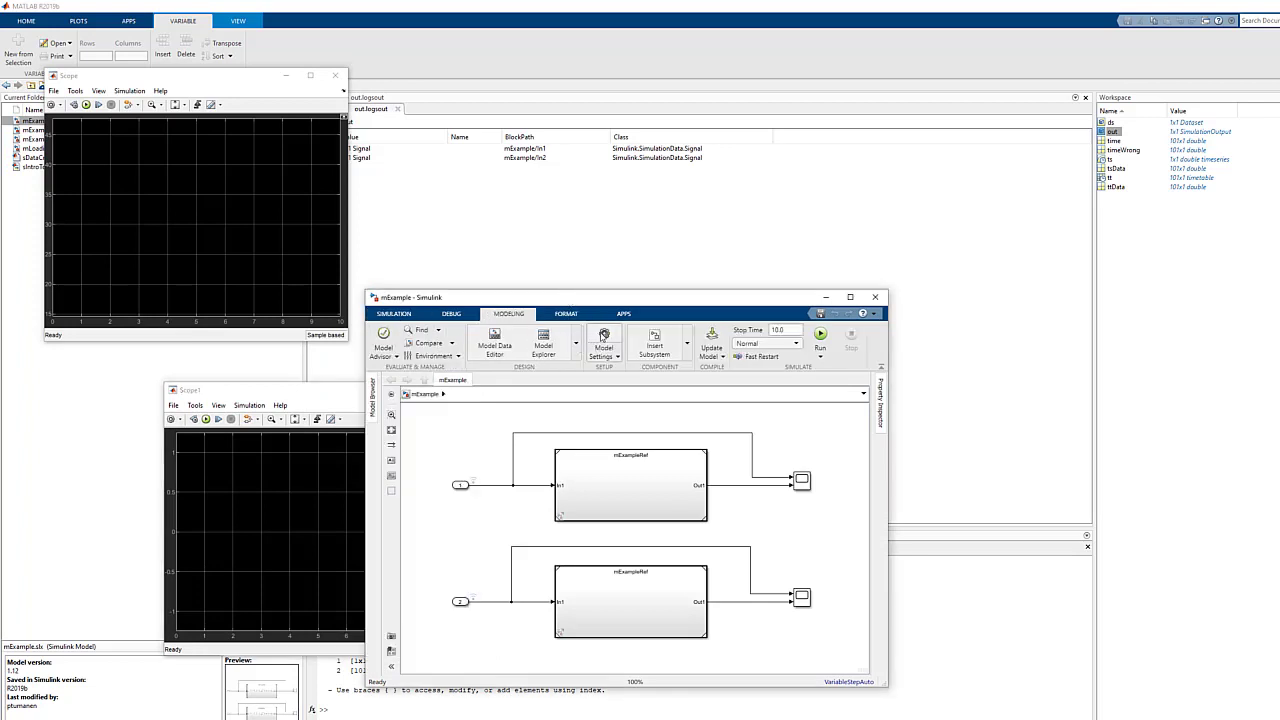
pyautogui.click(604, 335)
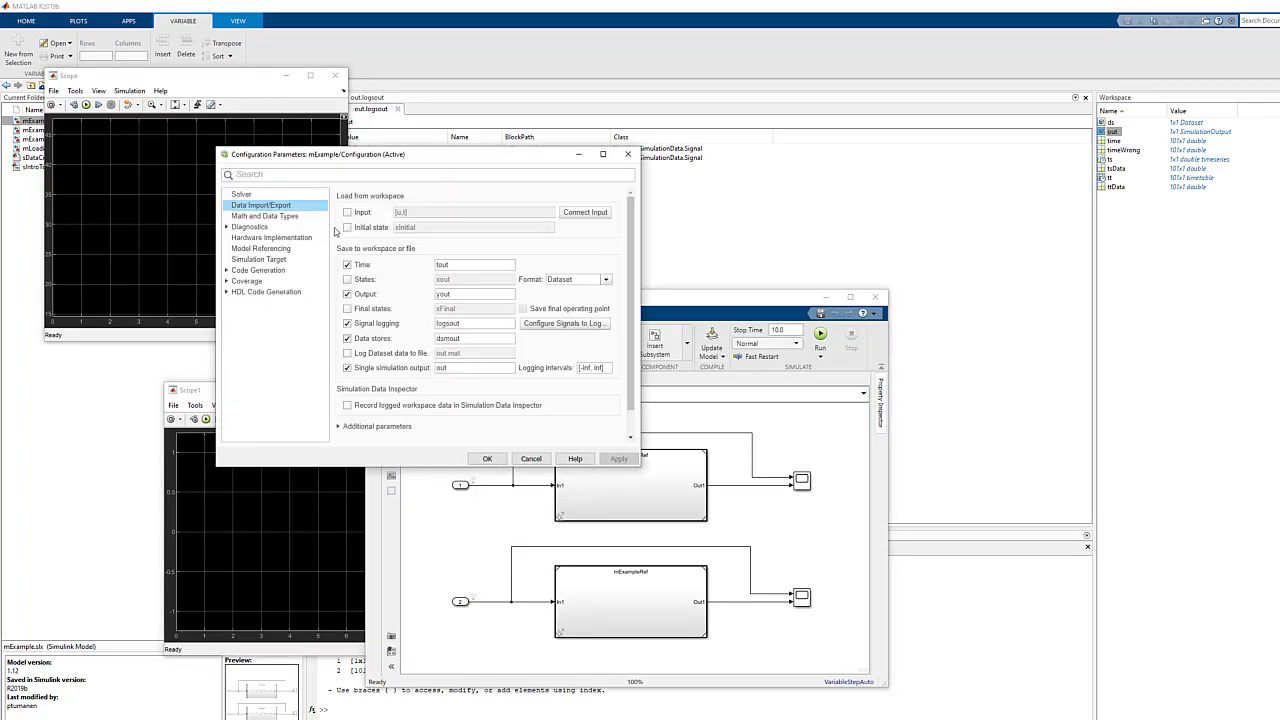
pyautogui.click(347, 212)
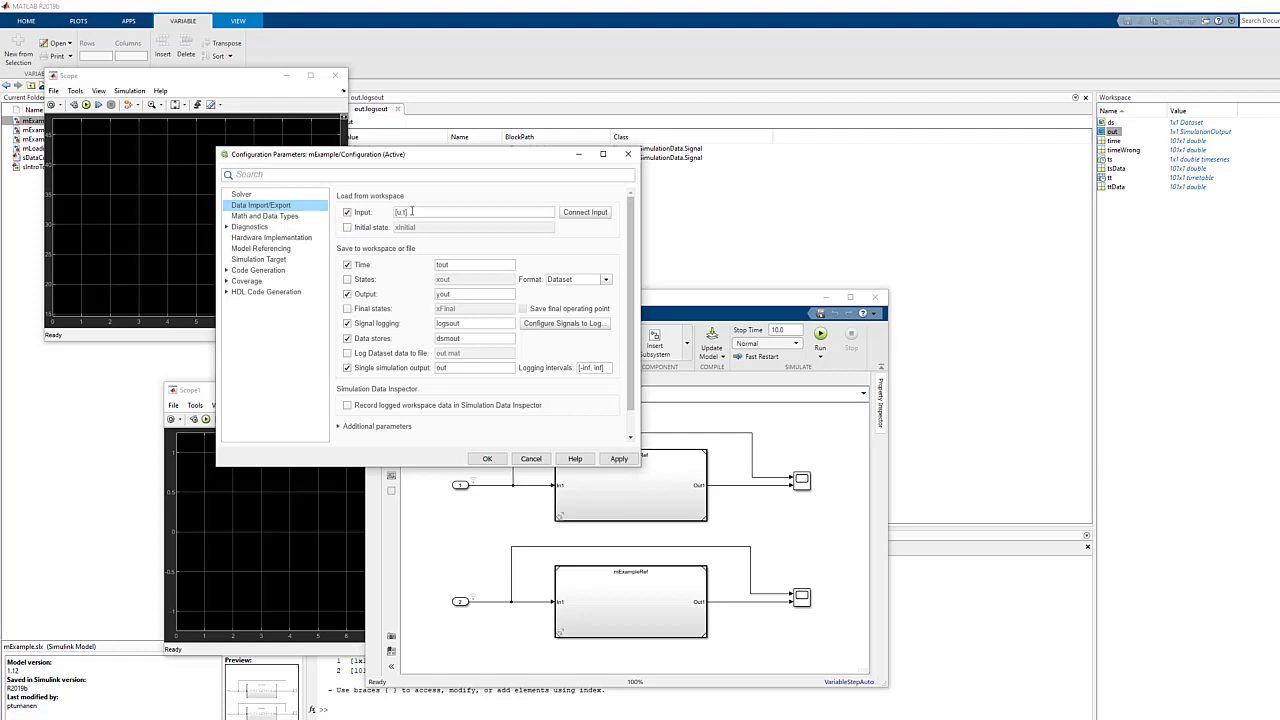
pyautogui.doubleClick(421, 212)
pyautogui.write('ds')
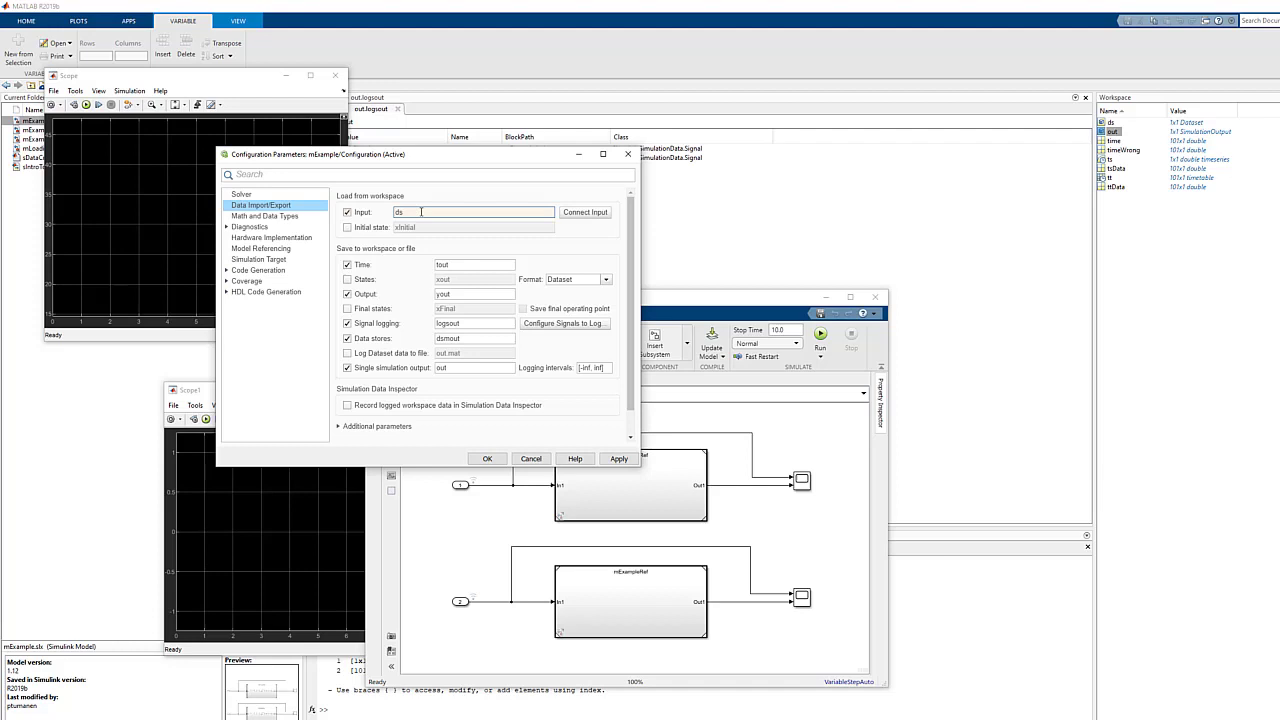
pyautogui.click(487, 458)
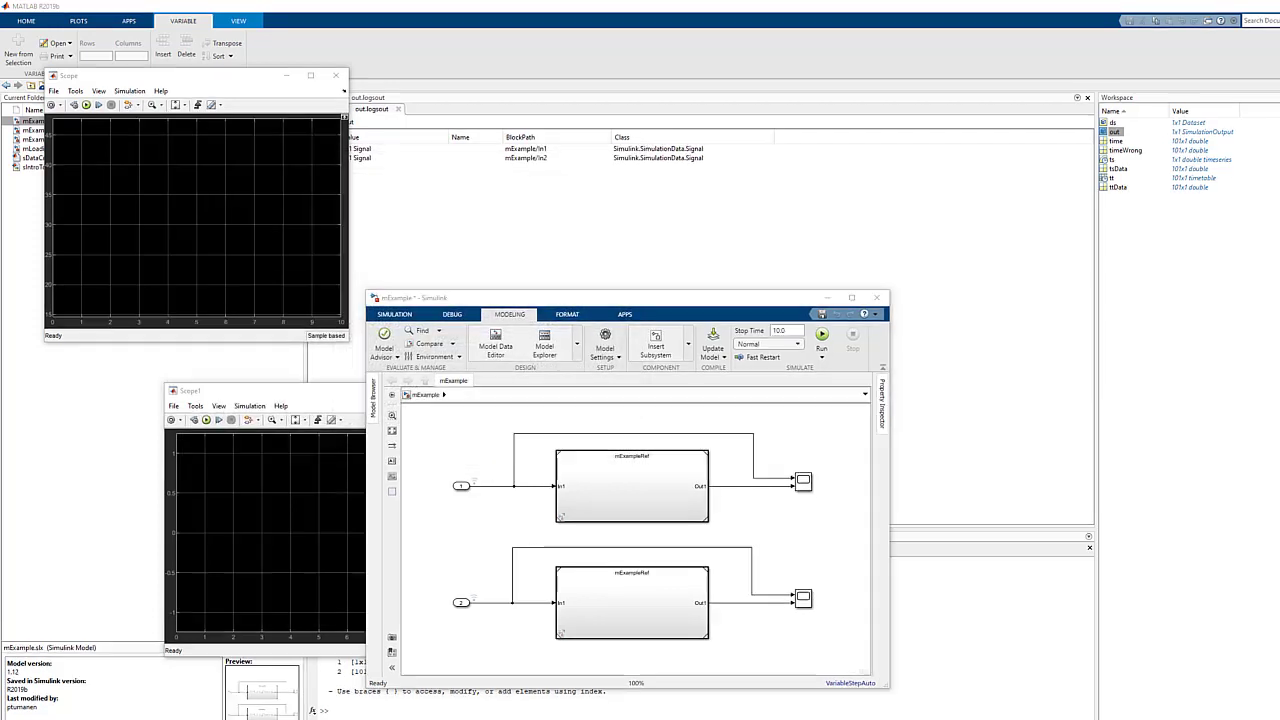
# Run mExample and autoscale the Scope plots of the signals and their moving averages
pyautogui.click(821, 337)
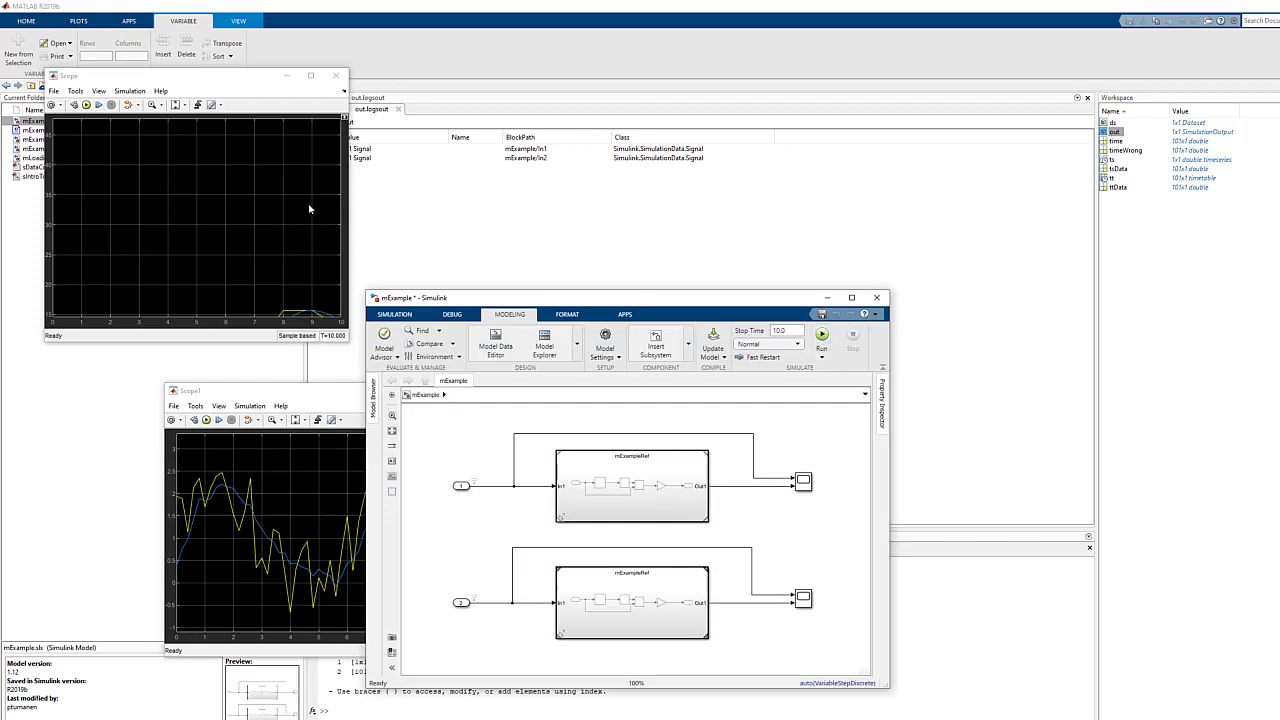
pyautogui.click(230, 203)
pyautogui.click(175, 104)
pyautogui.click(271, 527)
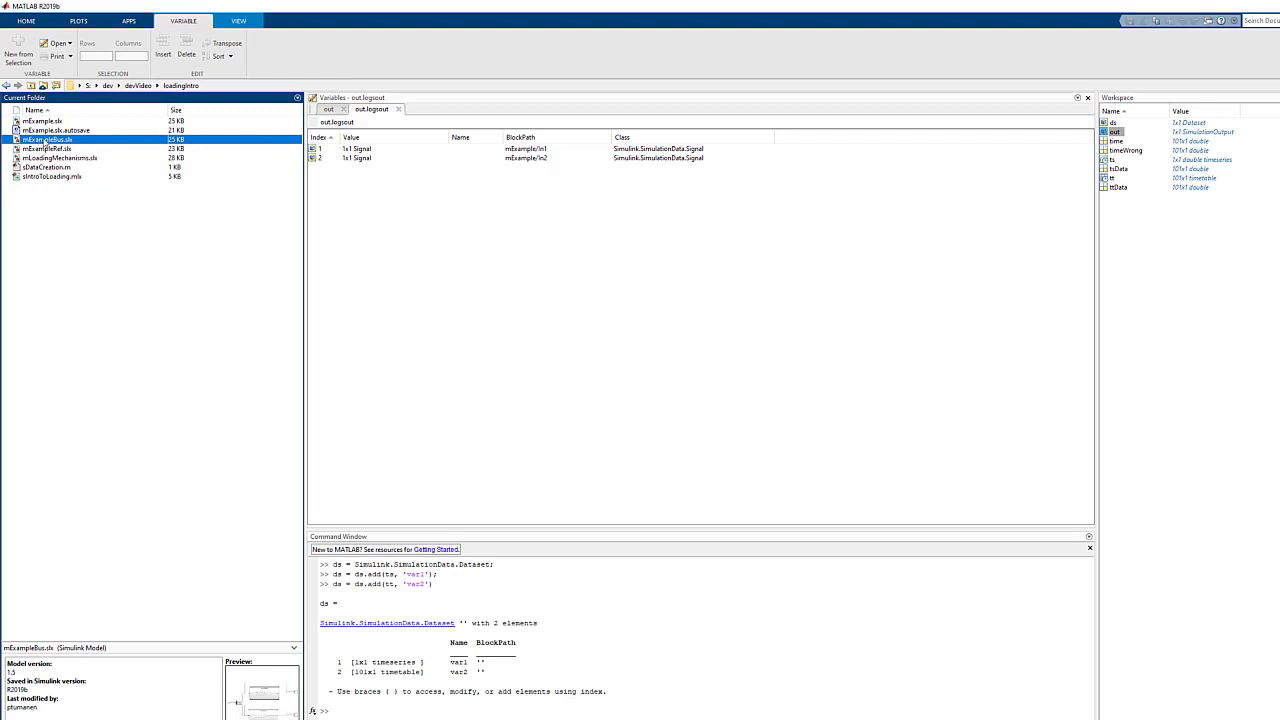
# Open mExampleBus.slx to view its inport and bus selector, then return to MATLAB
pyautogui.doubleClick(45, 140)
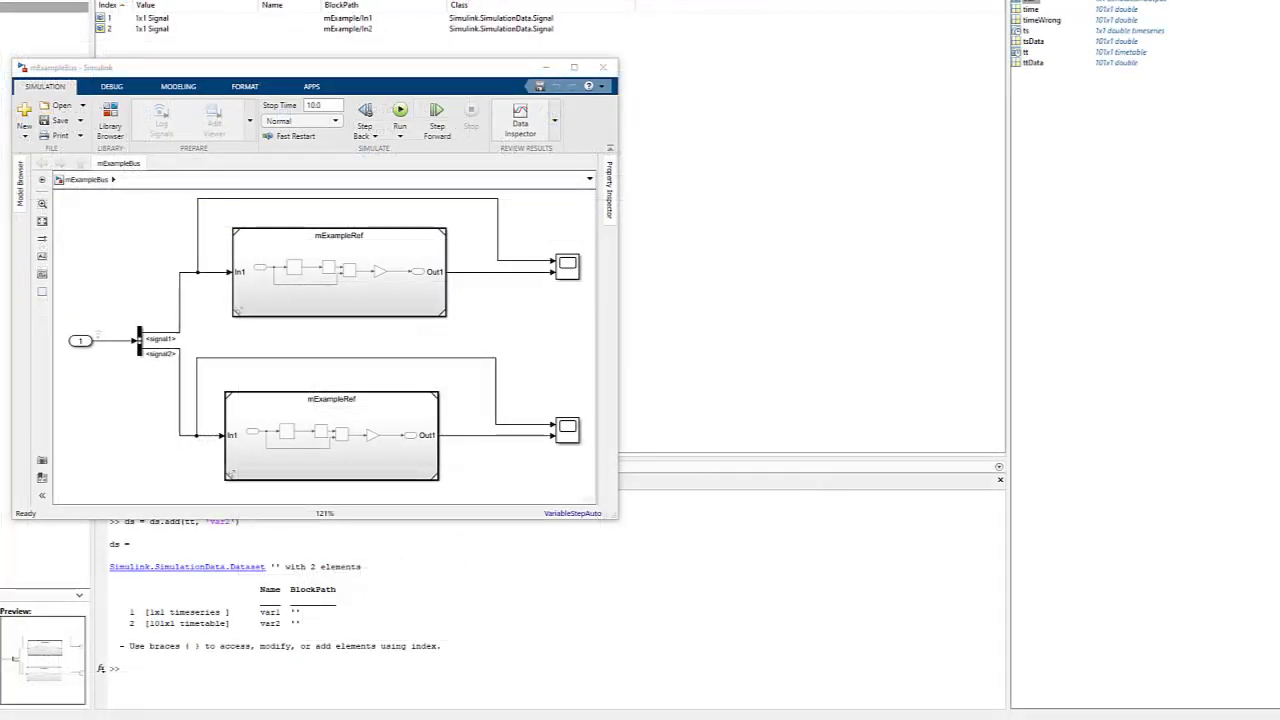
pyautogui.click(626, 628)
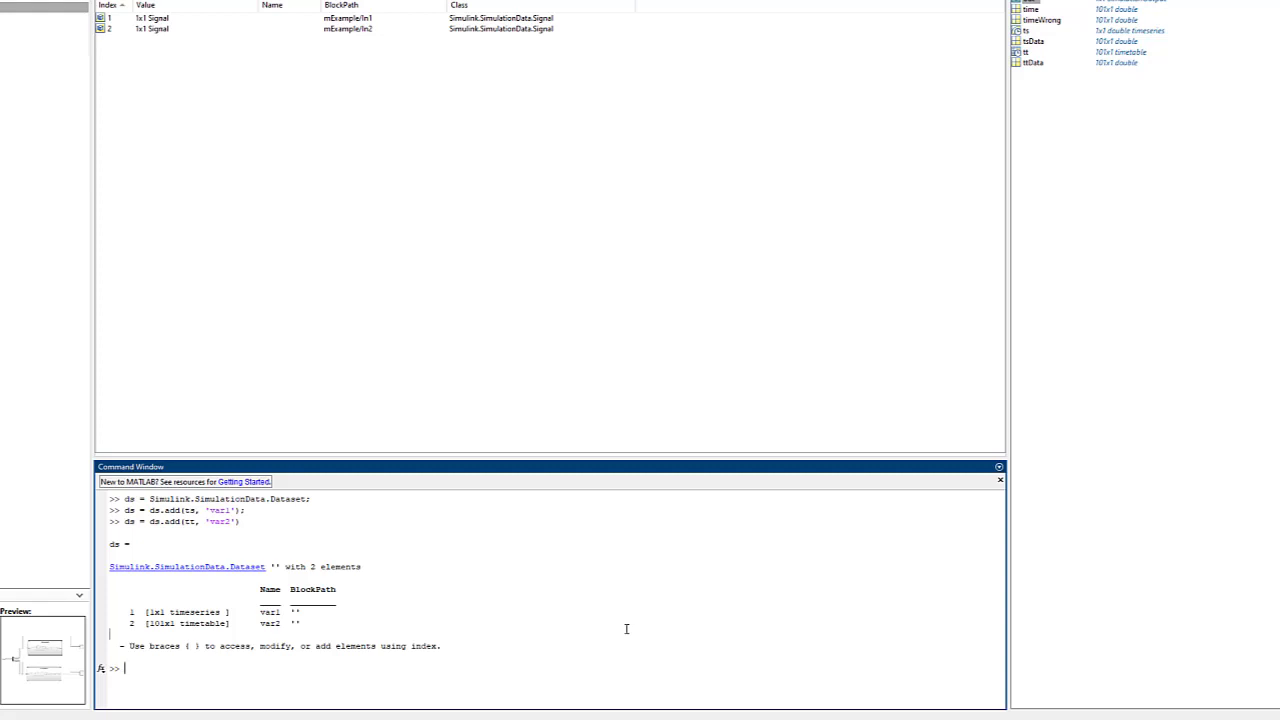
# Use the buseditor command to create a BusObject with elements a and a1
pyautogui.write('busedi')
pyautogui.write('tor')
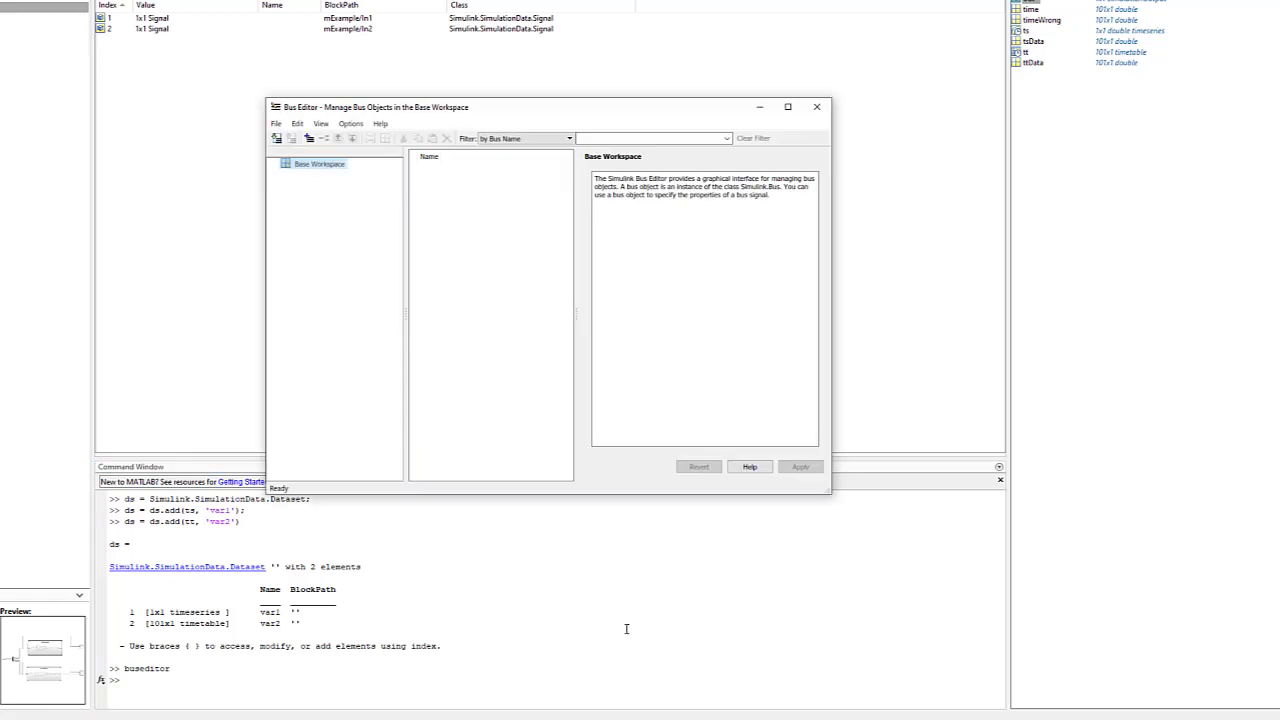
pyautogui.click(310, 139)
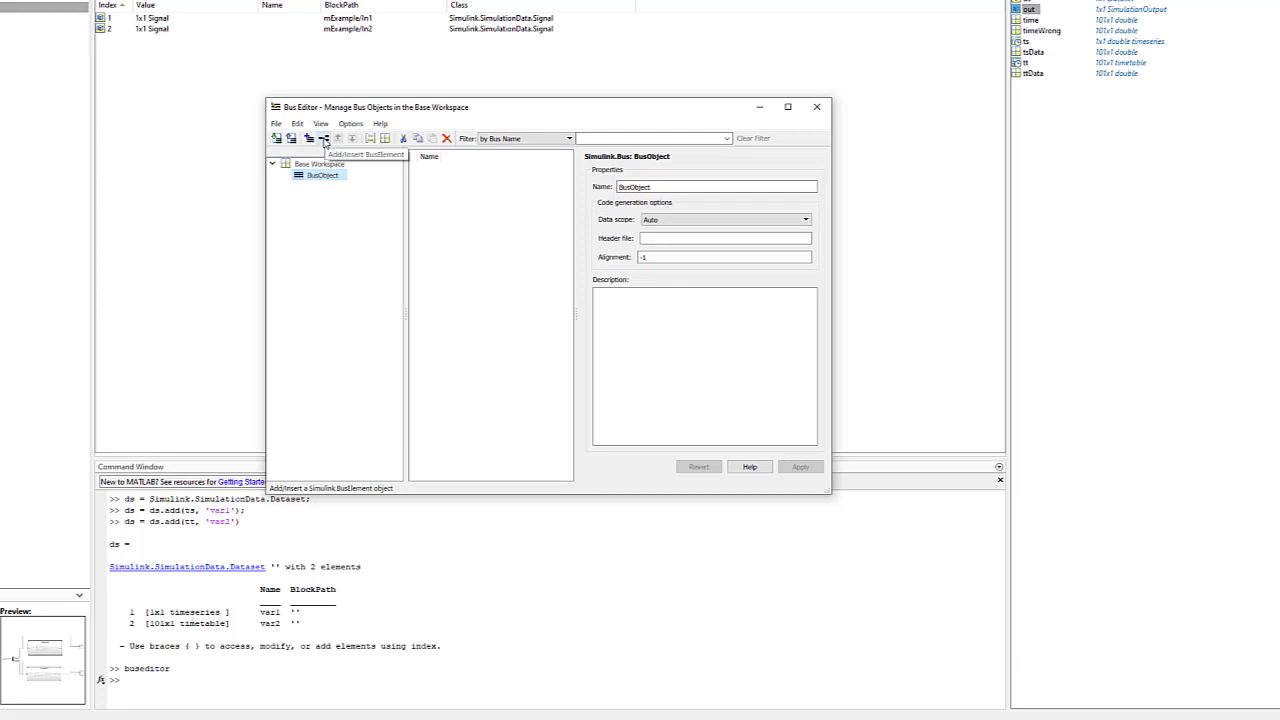
pyautogui.click(323, 139)
pyautogui.click(323, 139)
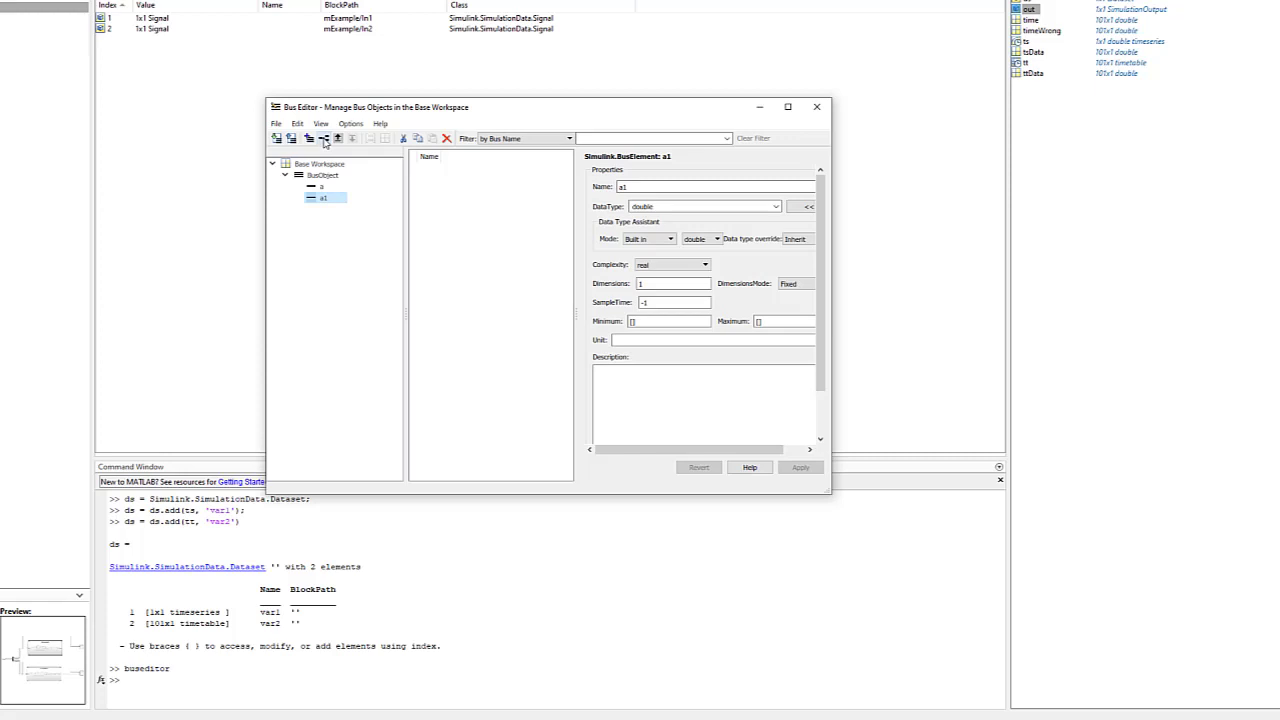
pyautogui.click(599, 578)
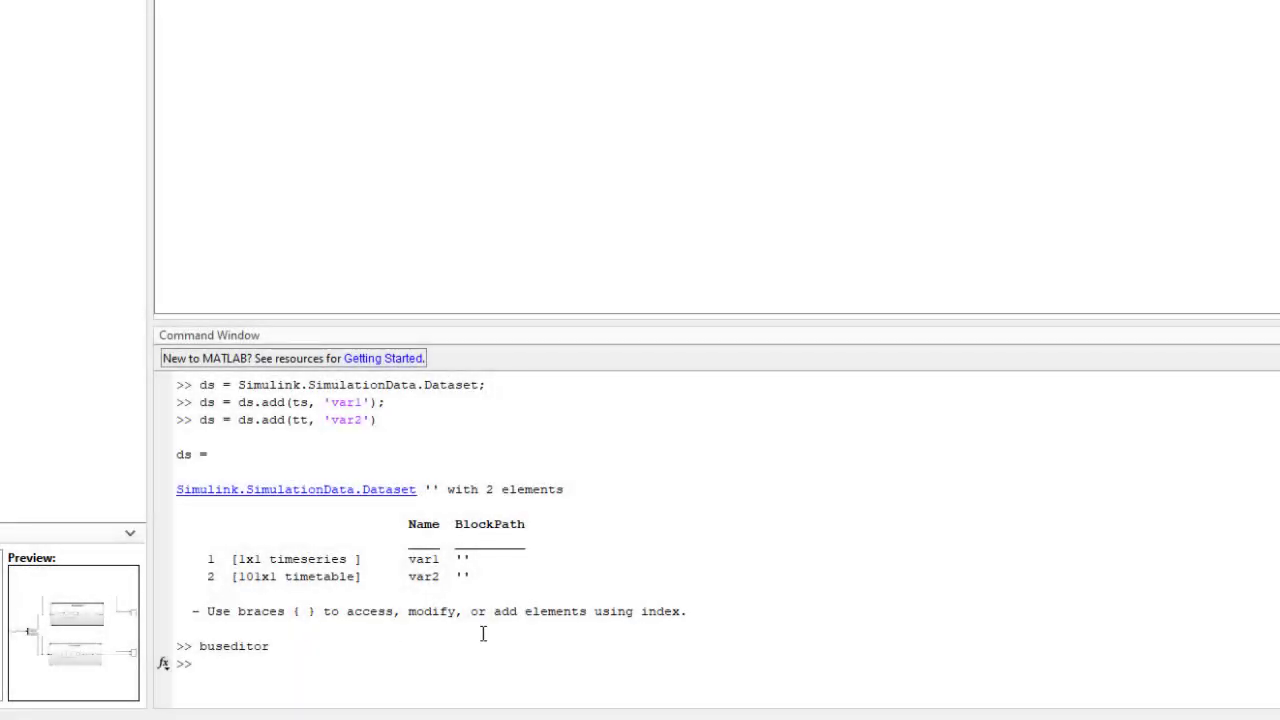
# Clear the Command Window and store ts and tt in struct st as fields a and a1
pyautogui.click(499, 625)
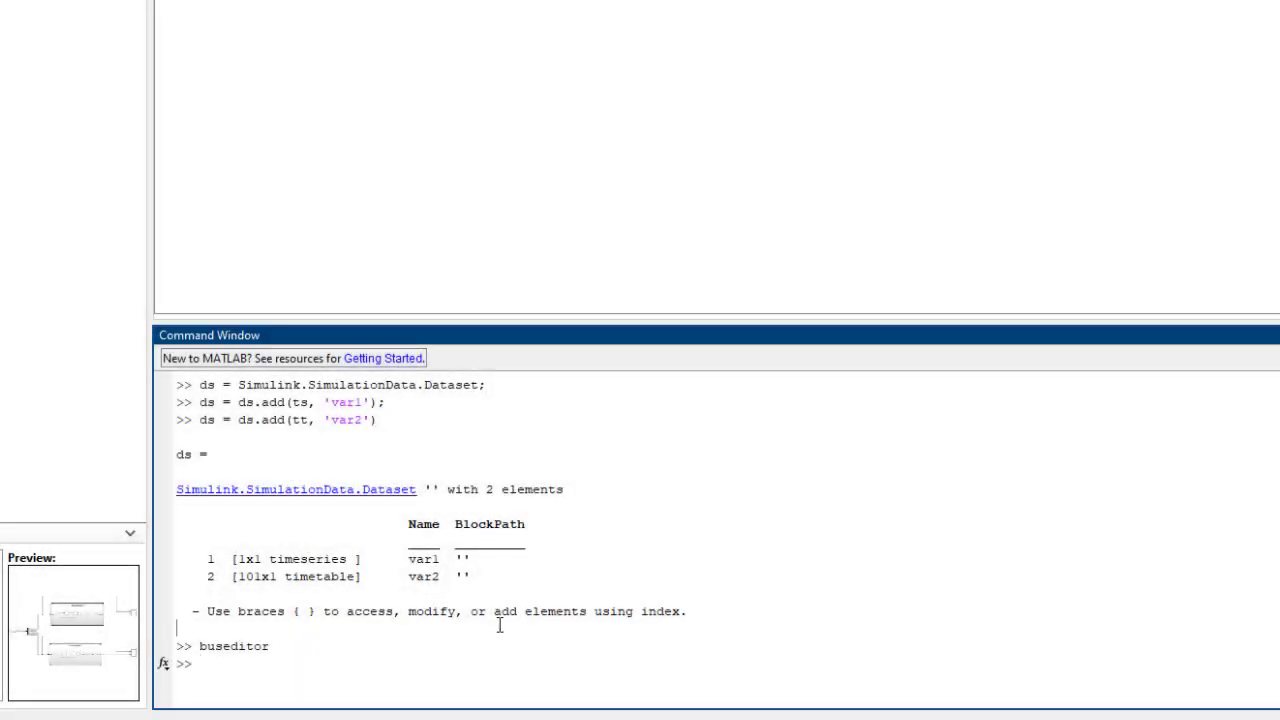
pyautogui.write('clc')
pyautogui.press('Return')
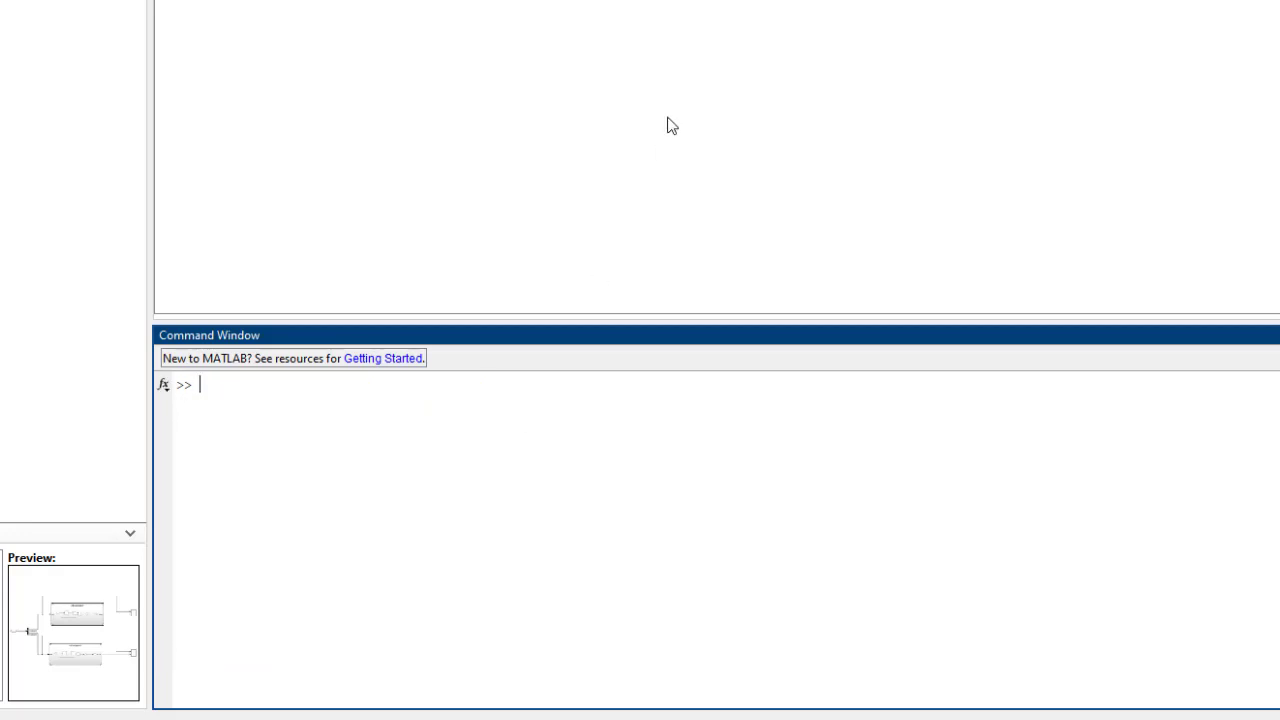
pyautogui.write('st.a = ts;')
pyautogui.press('Return')
pyautogui.write('st.al')
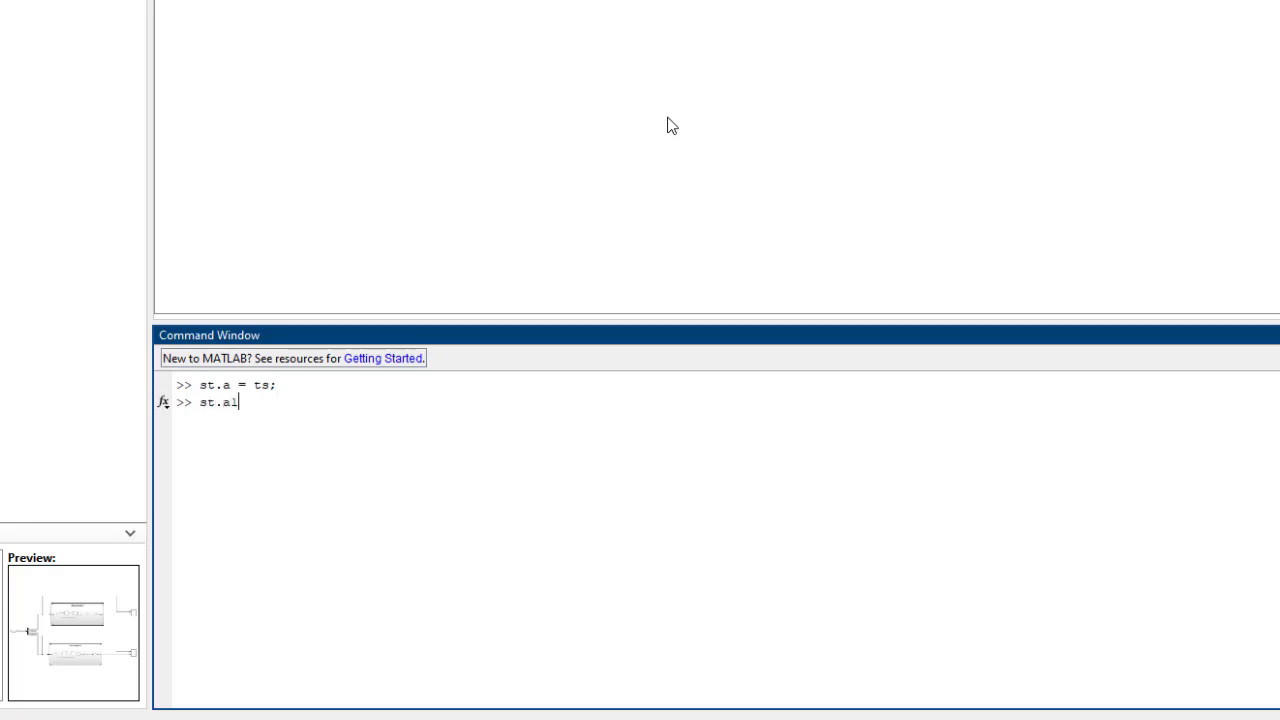
pyautogui.write(' = tt;')
pyautogui.press('Return')
# Create an empty Simulink Dataset ds and add struct st to it as element 'var1'
pyautogui.write('ds = Sim')
pyautogui.write('ulink.Simula')
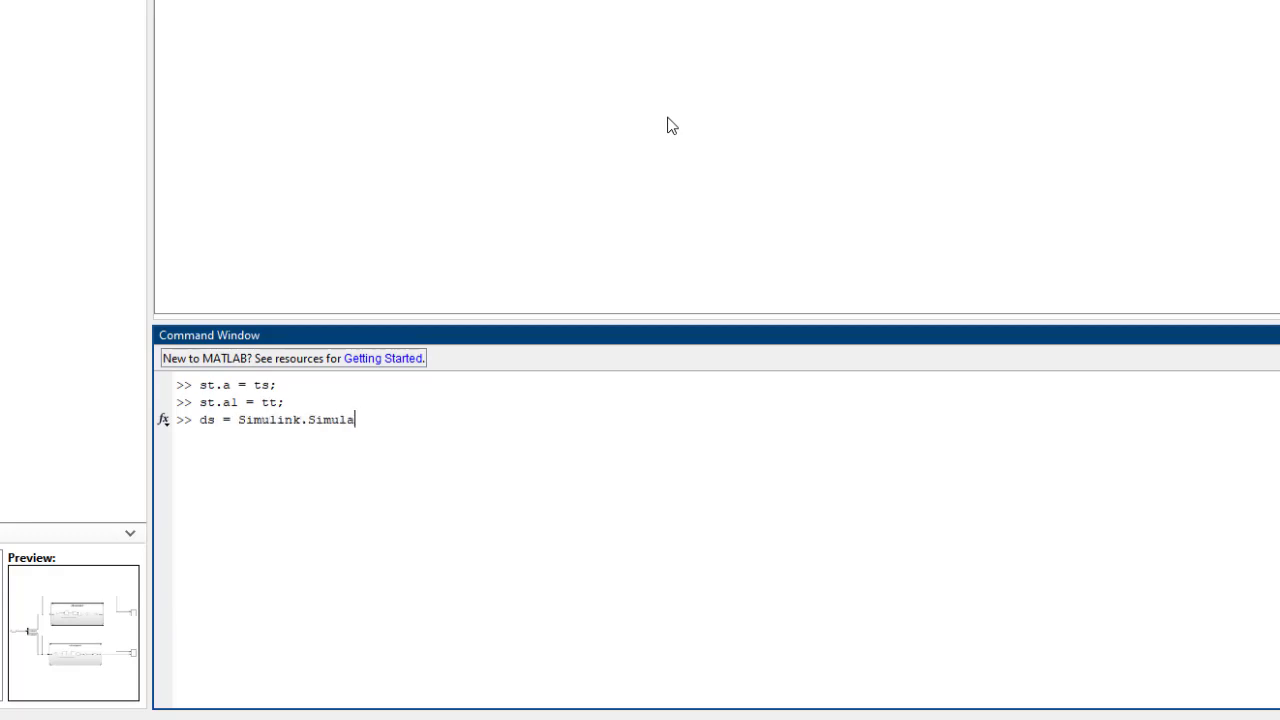
pyautogui.write('tionData.Dat')
pyautogui.write('aset;')
pyautogui.press('Return')
pyautogui.write('ds ')
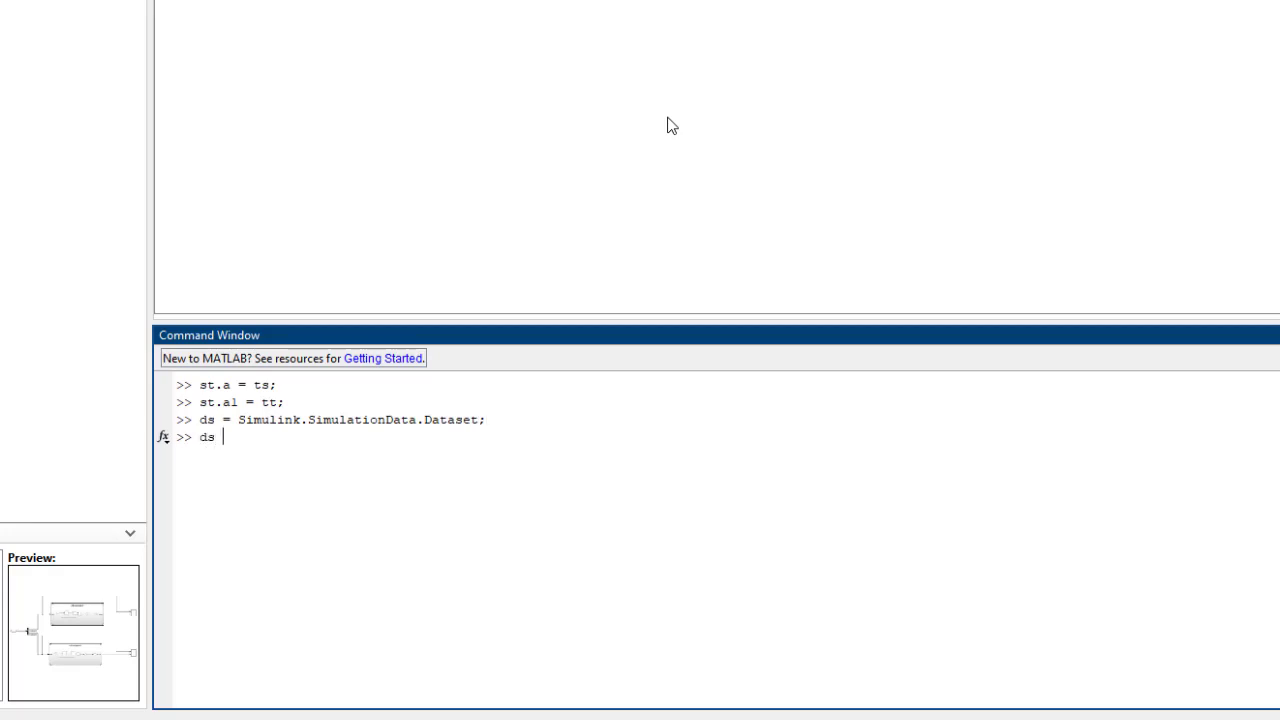
pyautogui.write('= ds.add(st,')
pyautogui.write(" 'var1')")
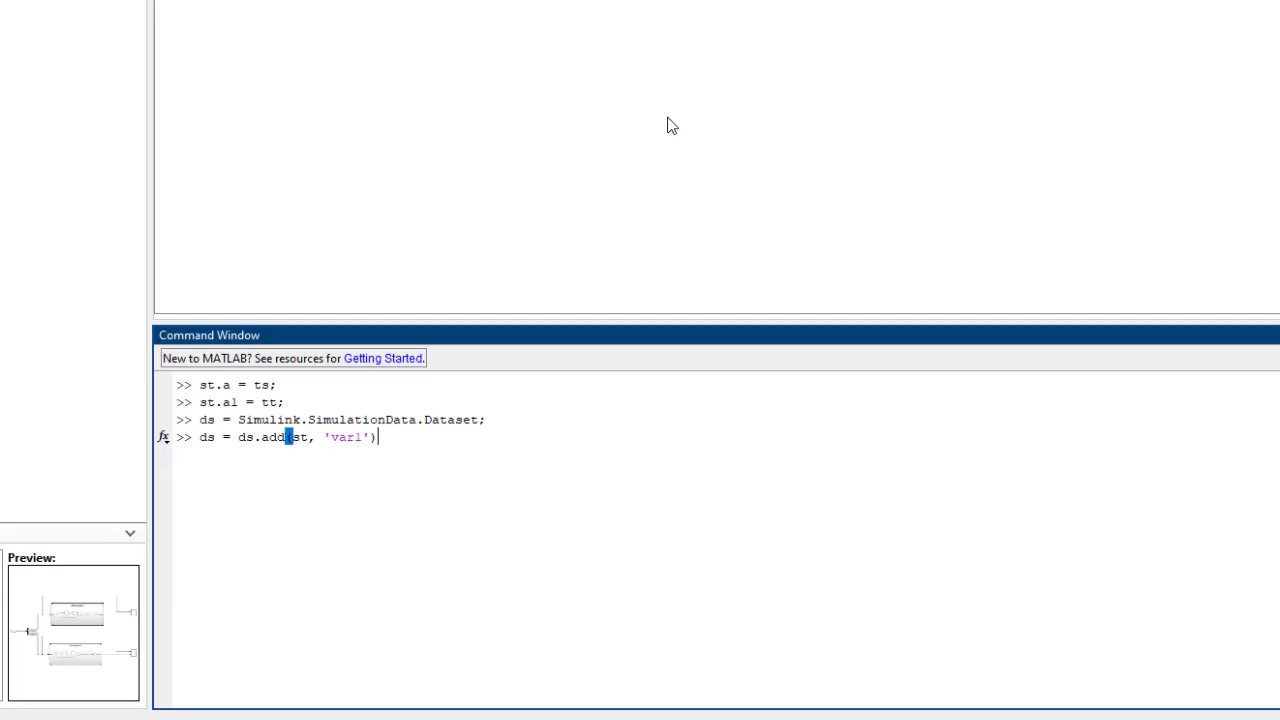
pyautogui.press('Return')
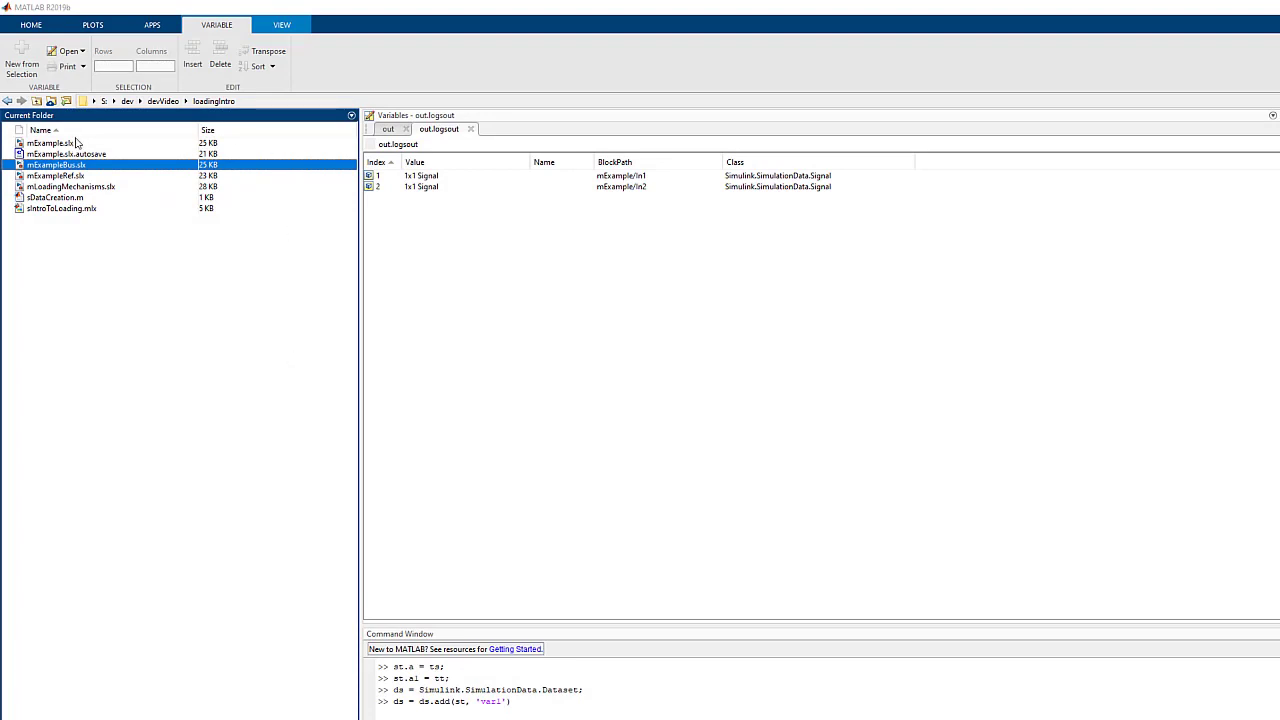
# Open mExampleBus.slx and enable the Data Import/Export Input, replacing [t, u] with ds
pyautogui.doubleClick(55, 164)
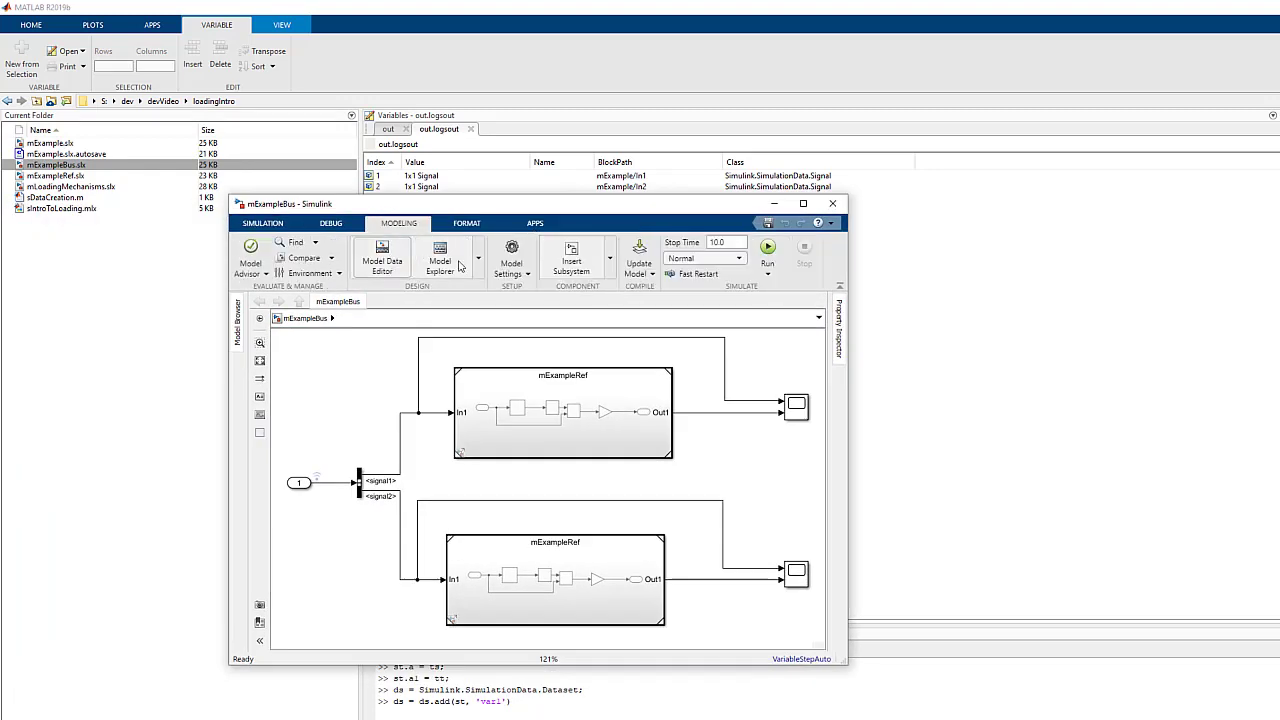
pyautogui.click(511, 252)
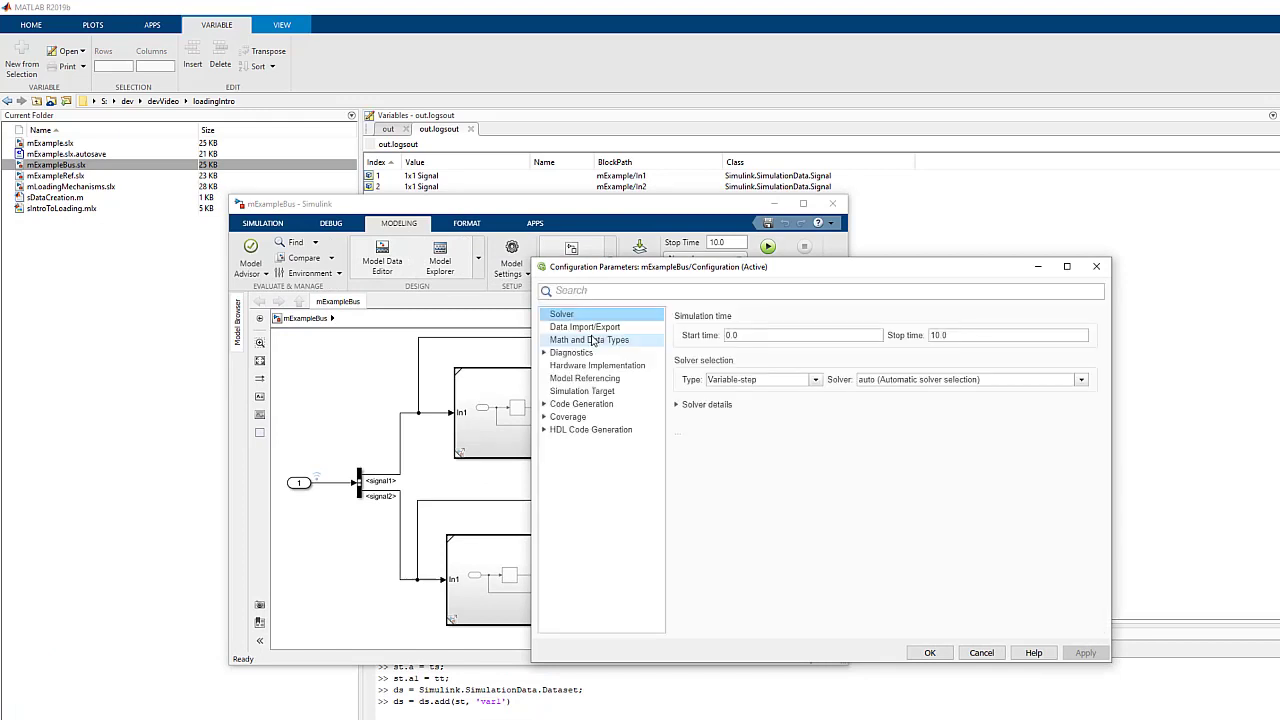
pyautogui.click(600, 328)
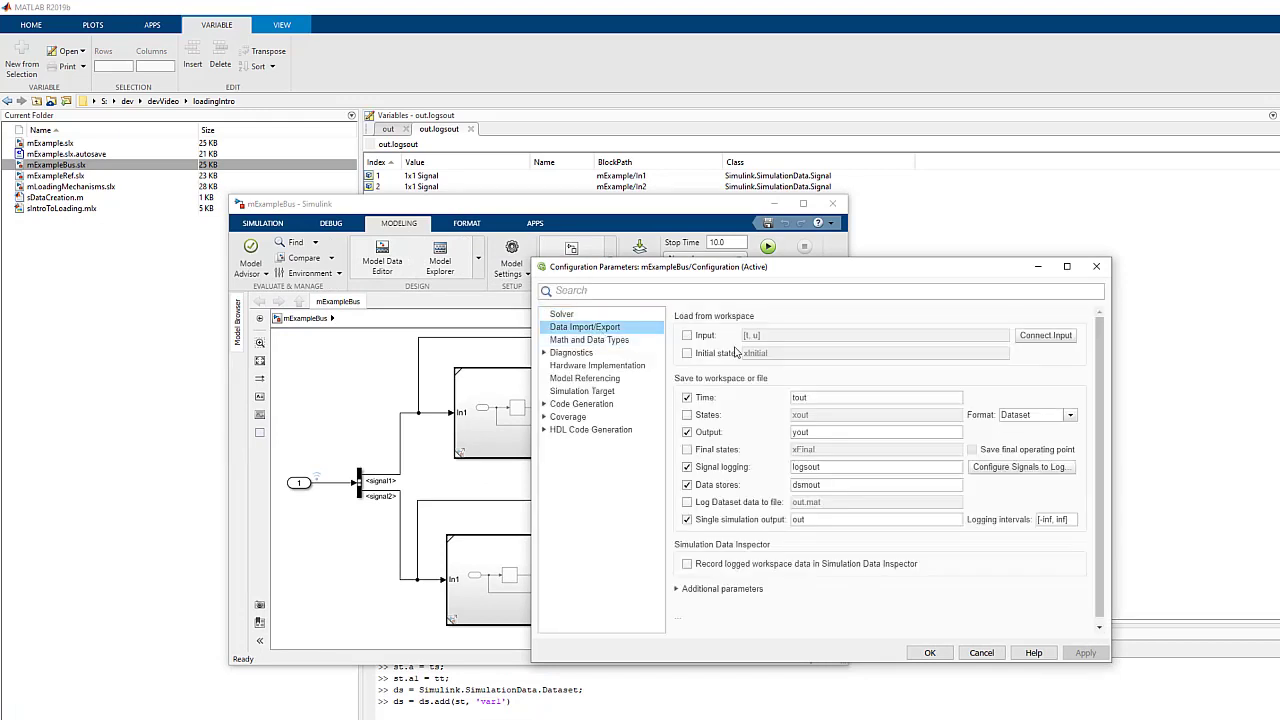
pyautogui.click(688, 336)
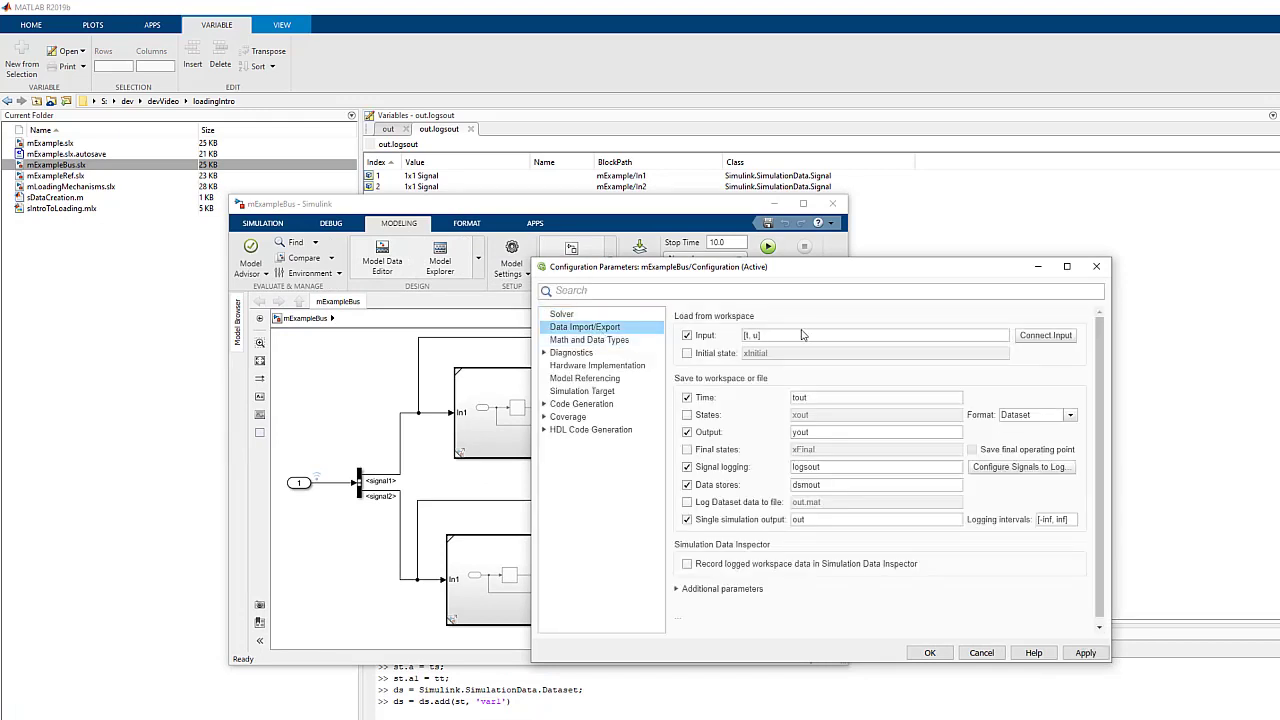
pyautogui.doubleClick(779, 338)
pyautogui.write('ds')
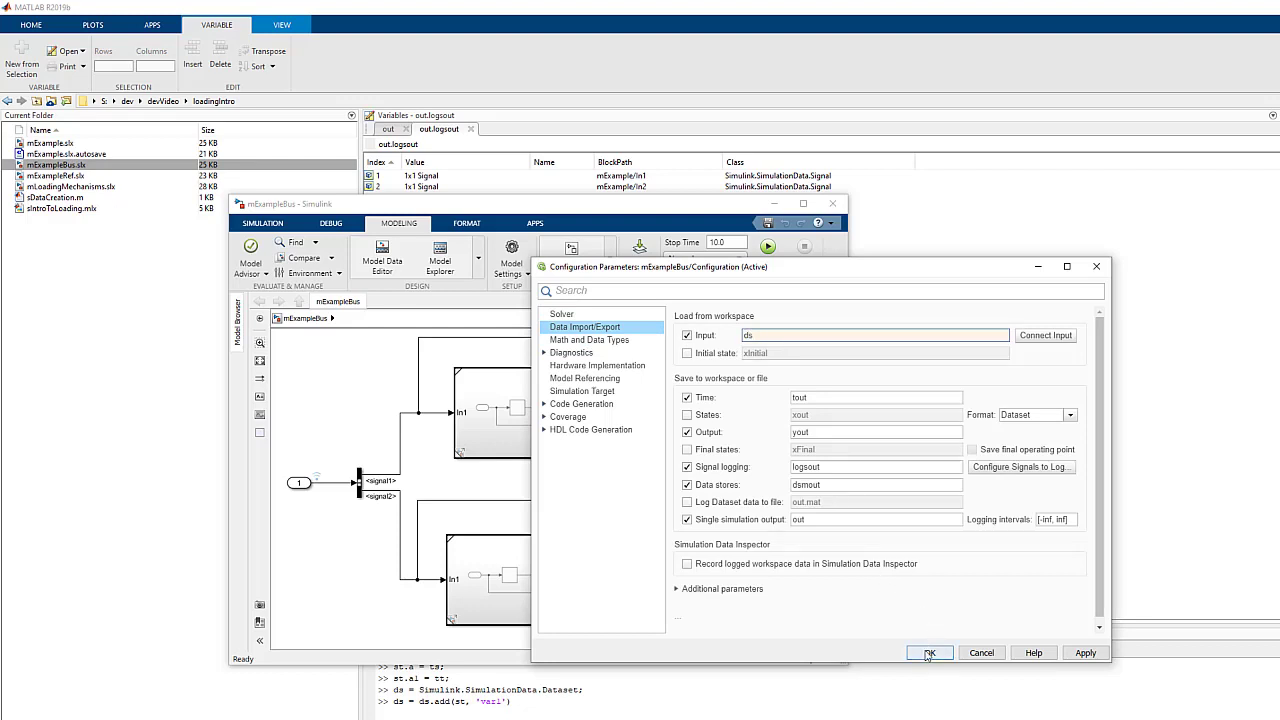
pyautogui.click(929, 653)
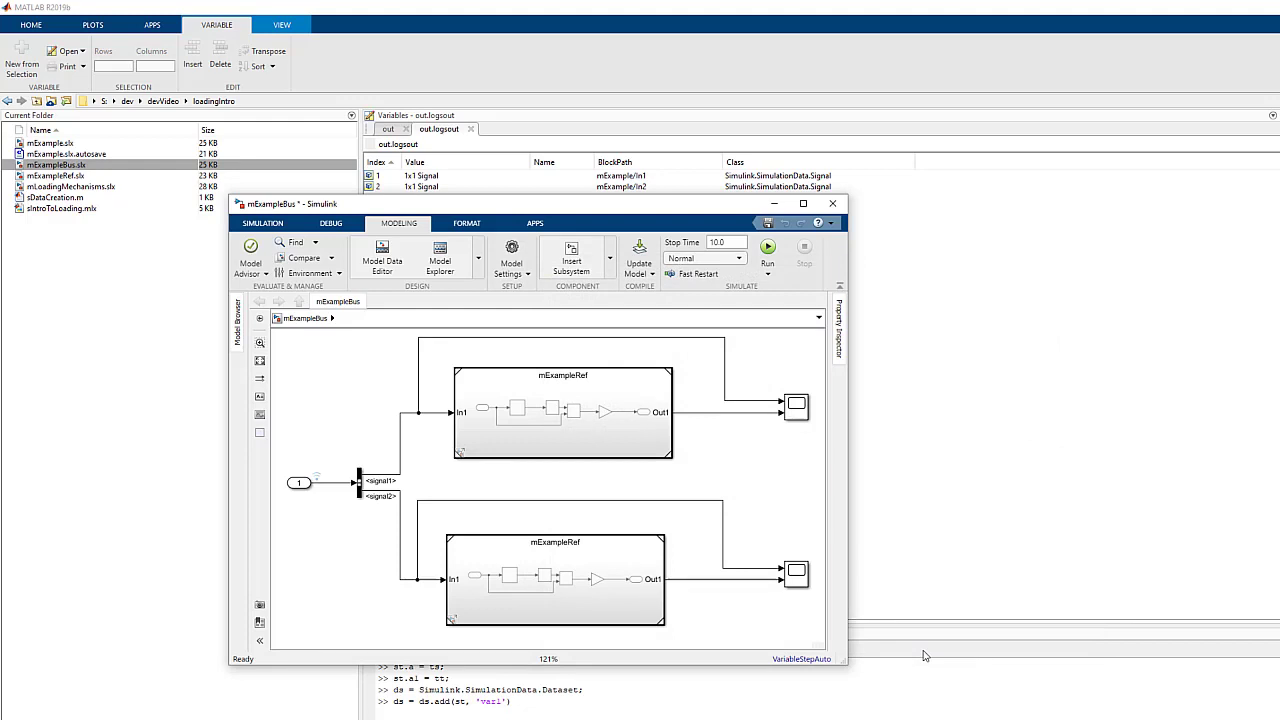
# Set the In1 inport's signal data type to Bus: BusObject
pyautogui.doubleClick(298, 483)
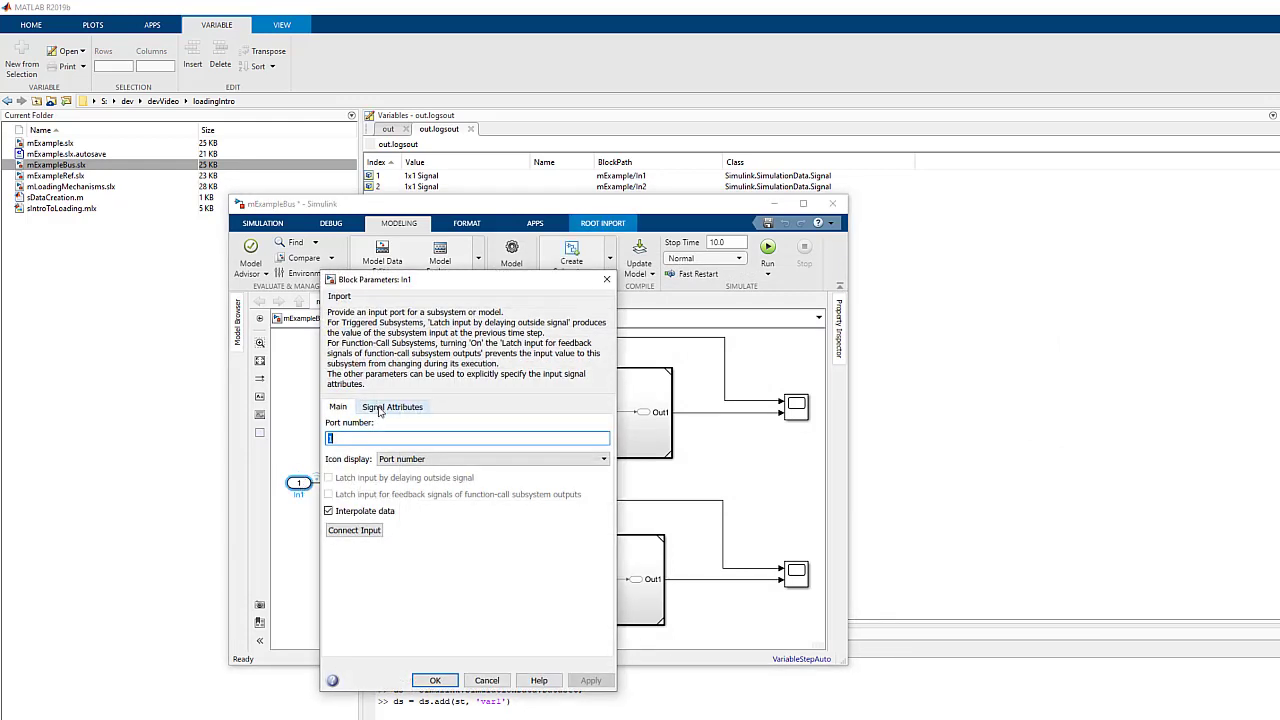
pyautogui.click(378, 408)
pyautogui.click(551, 477)
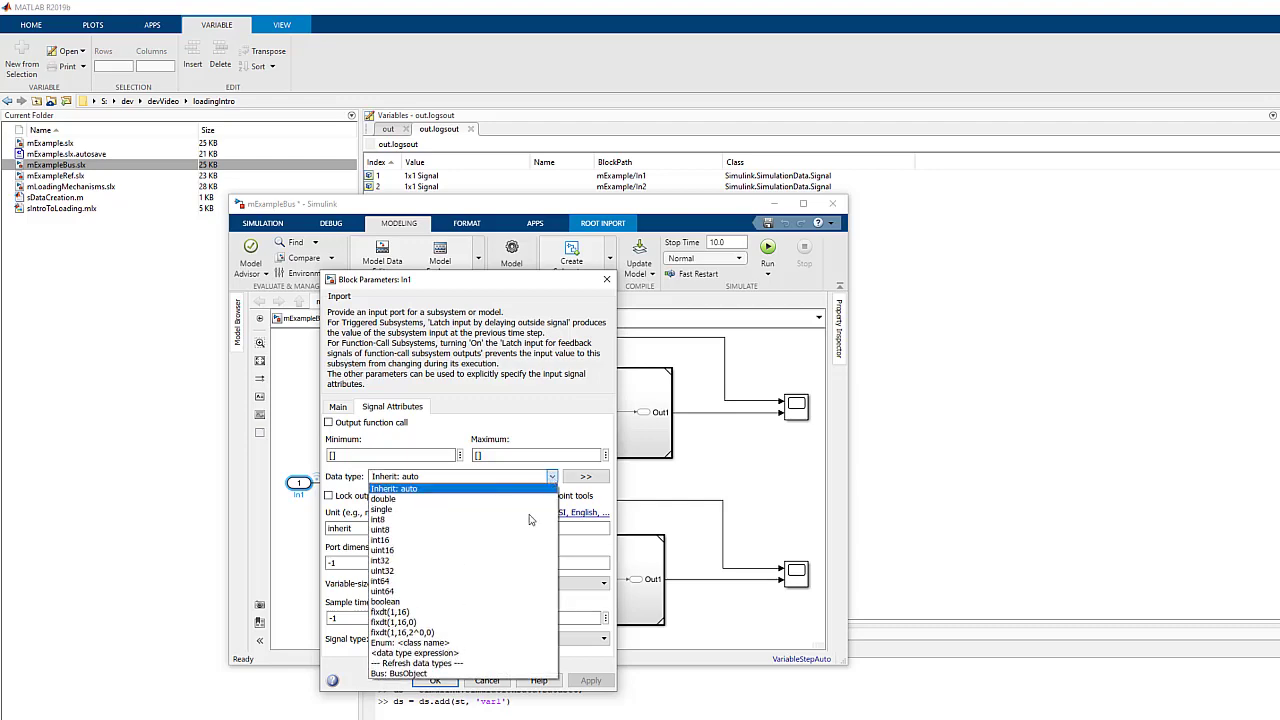
pyautogui.click(456, 676)
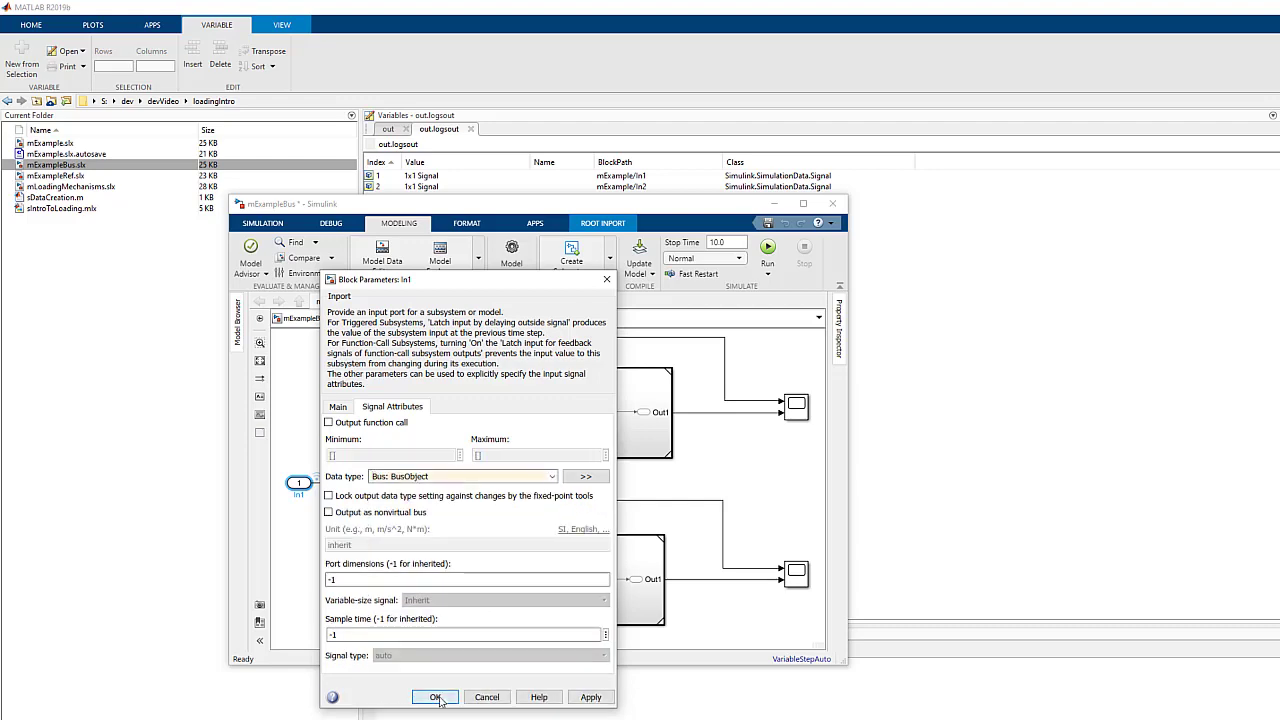
pyautogui.click(442, 700)
pyautogui.press('Return')
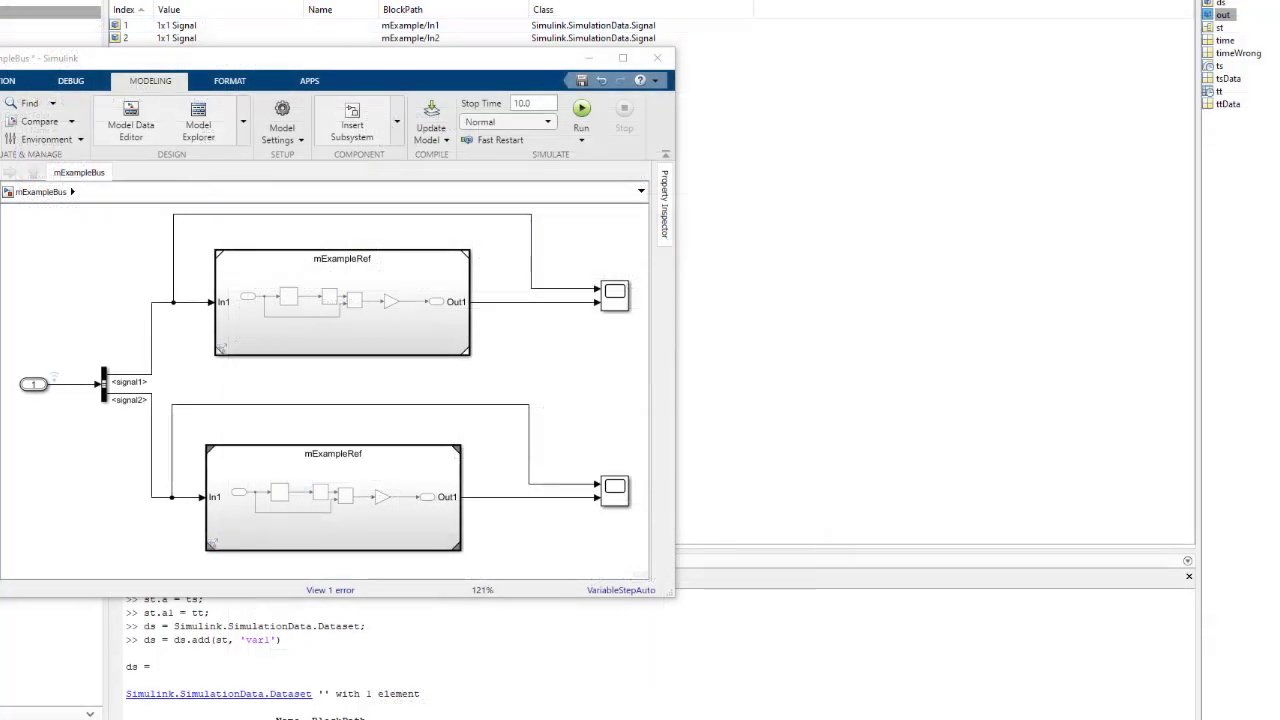
# Make the Bus Selector output a and a1, removing the unresolved signal1 and signal2
pyautogui.click(104, 396)
pyautogui.doubleClick(104, 396)
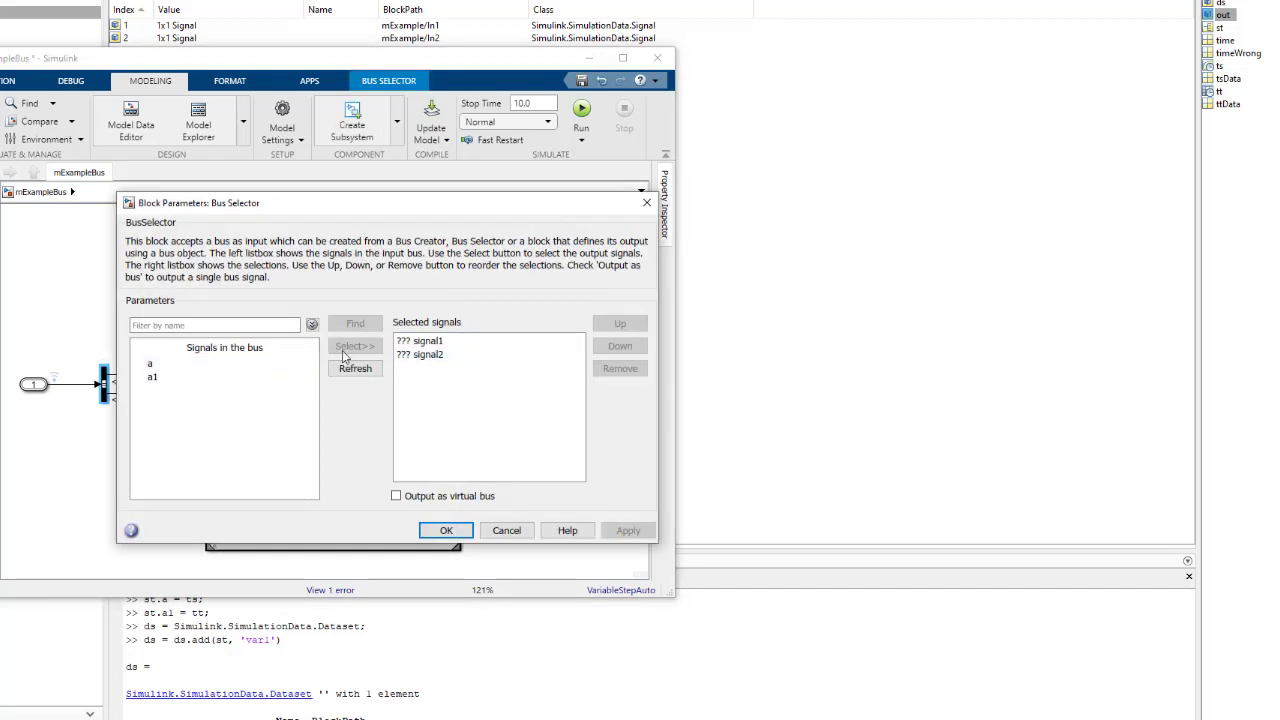
pyautogui.click(240, 366)
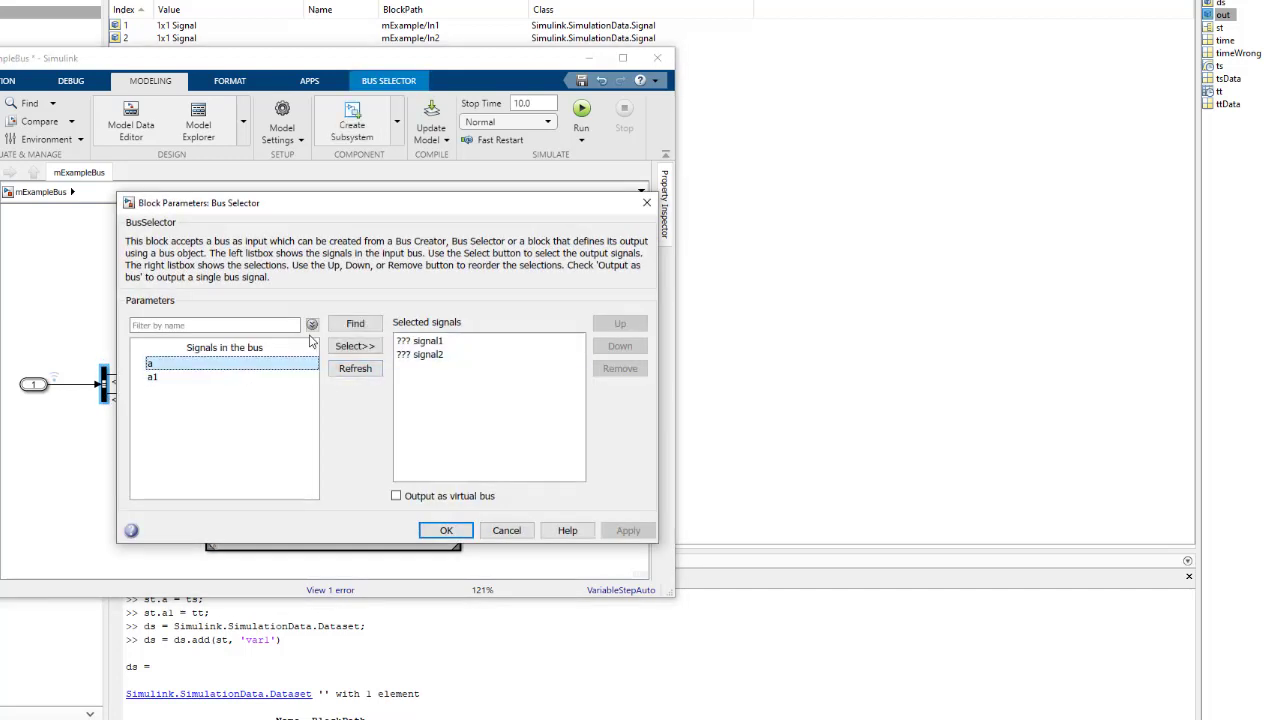
pyautogui.click(357, 346)
pyautogui.click(162, 377)
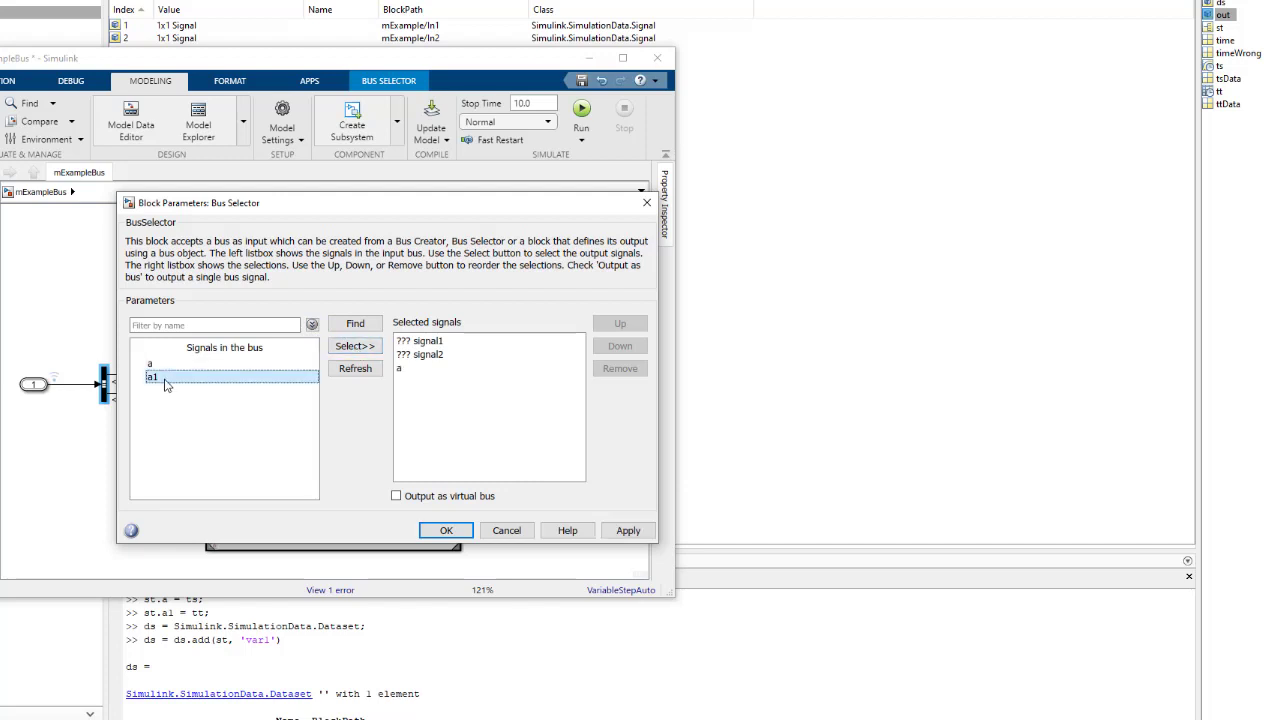
pyautogui.click(357, 346)
pyautogui.click(470, 341)
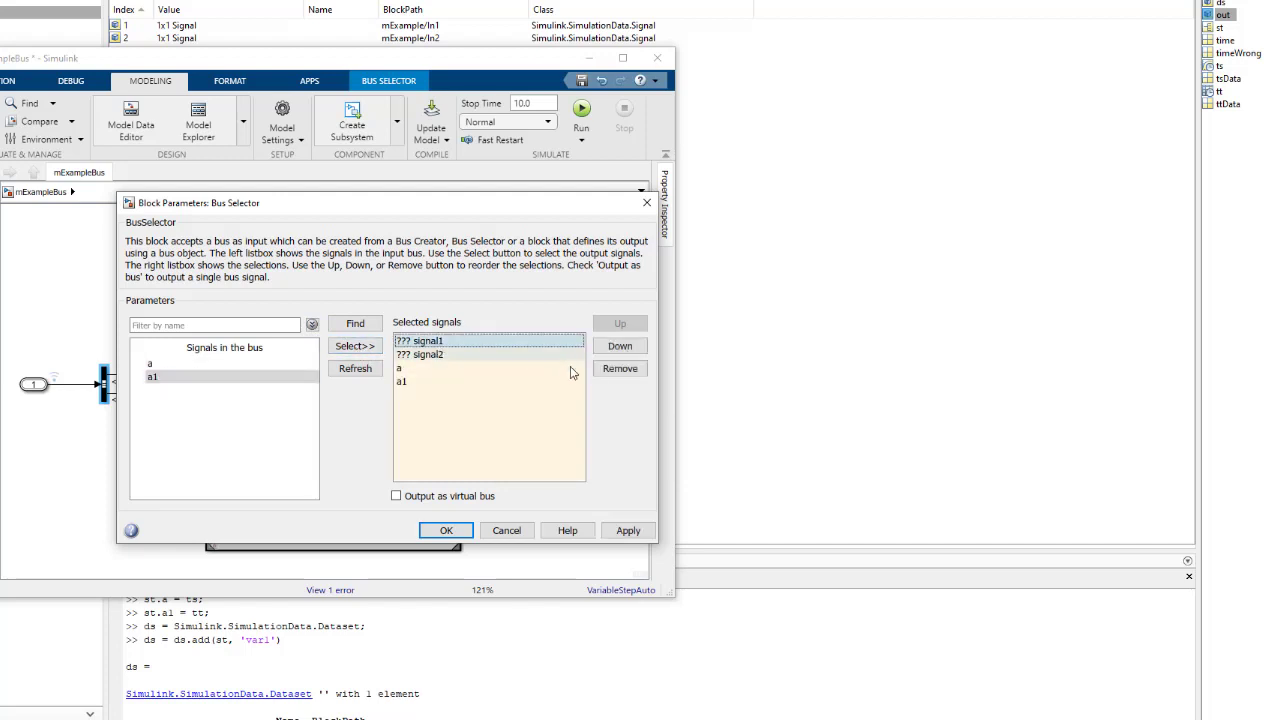
pyautogui.click(620, 370)
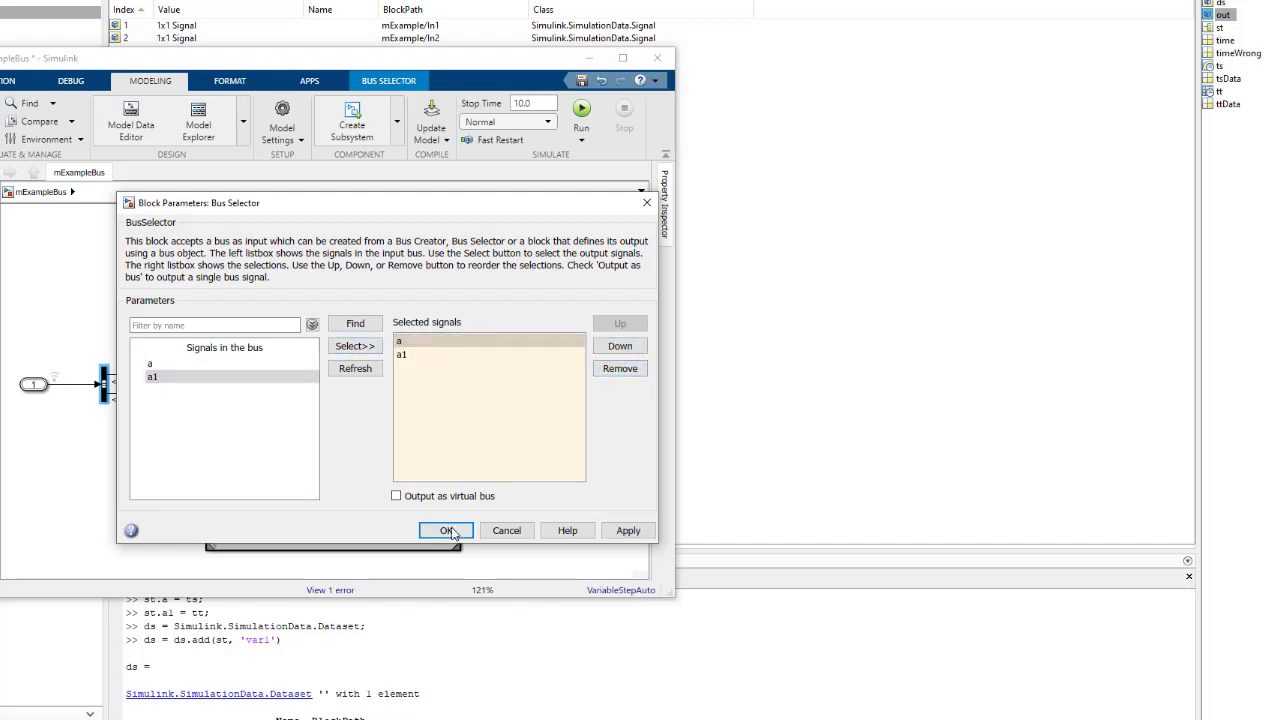
pyautogui.click(447, 531)
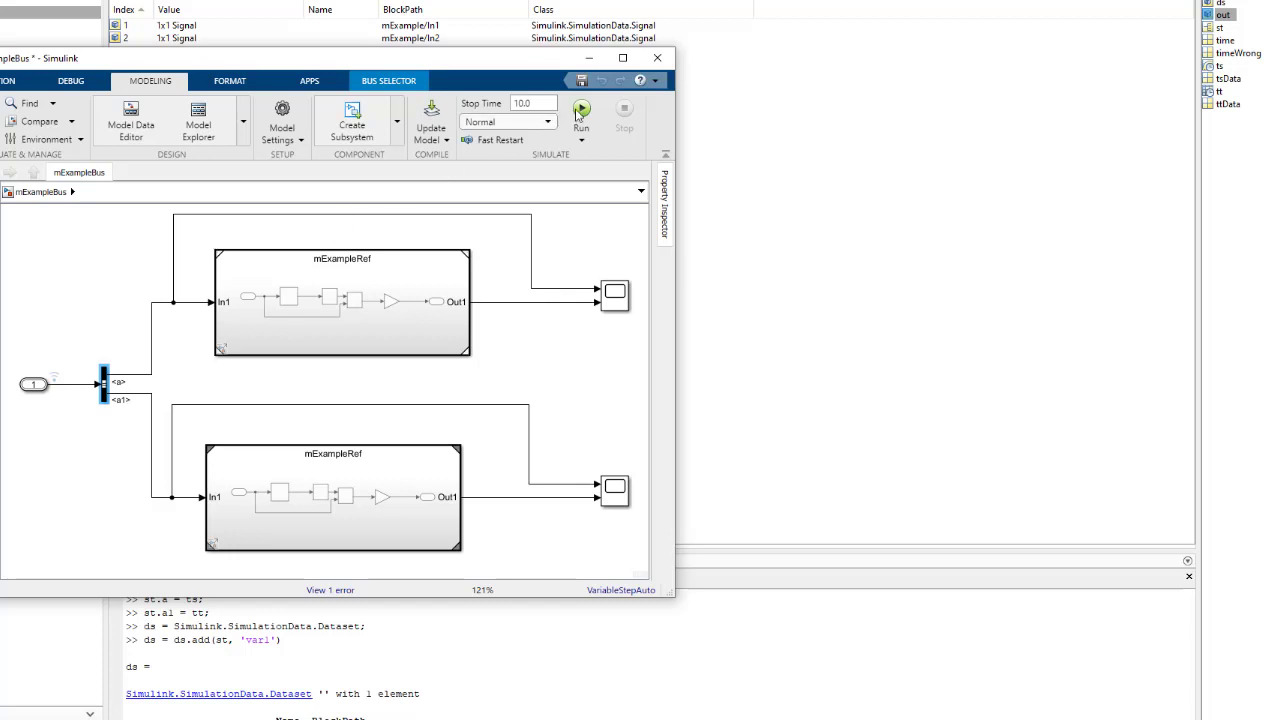
# Run the simulation and open the upper and lower Scope plots of a and a1
pyautogui.click(582, 110)
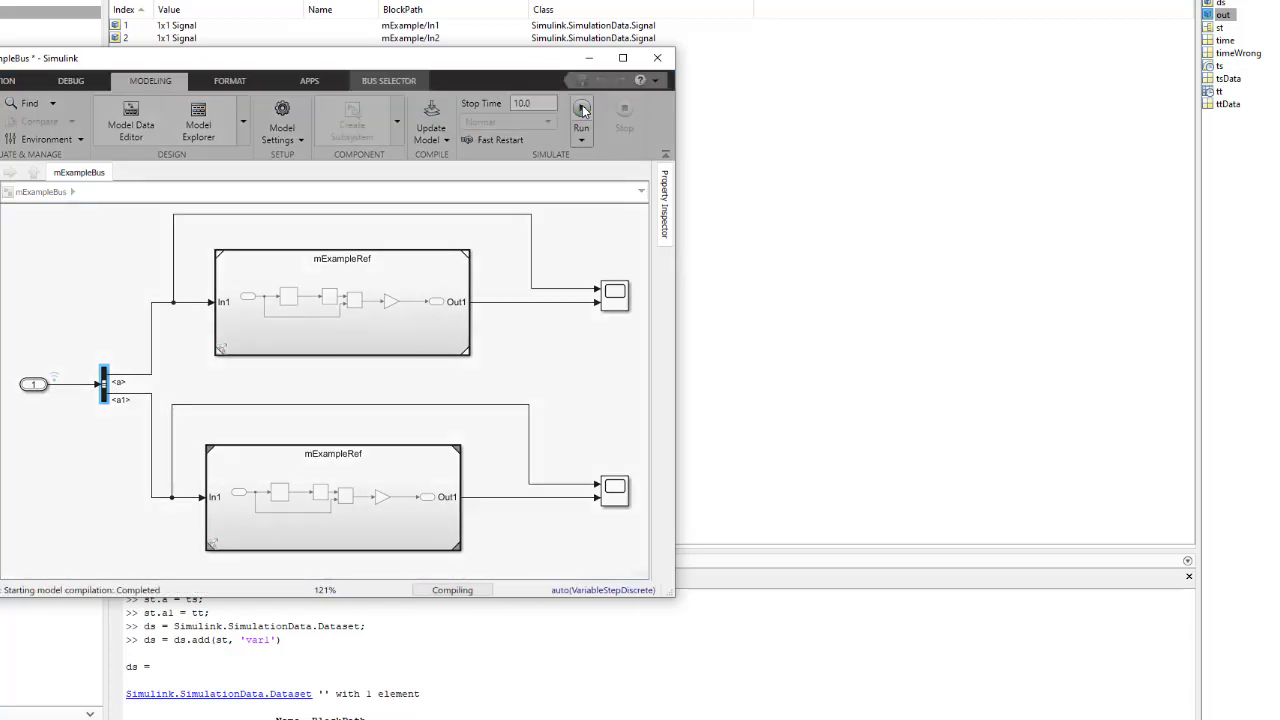
pyautogui.doubleClick(613, 307)
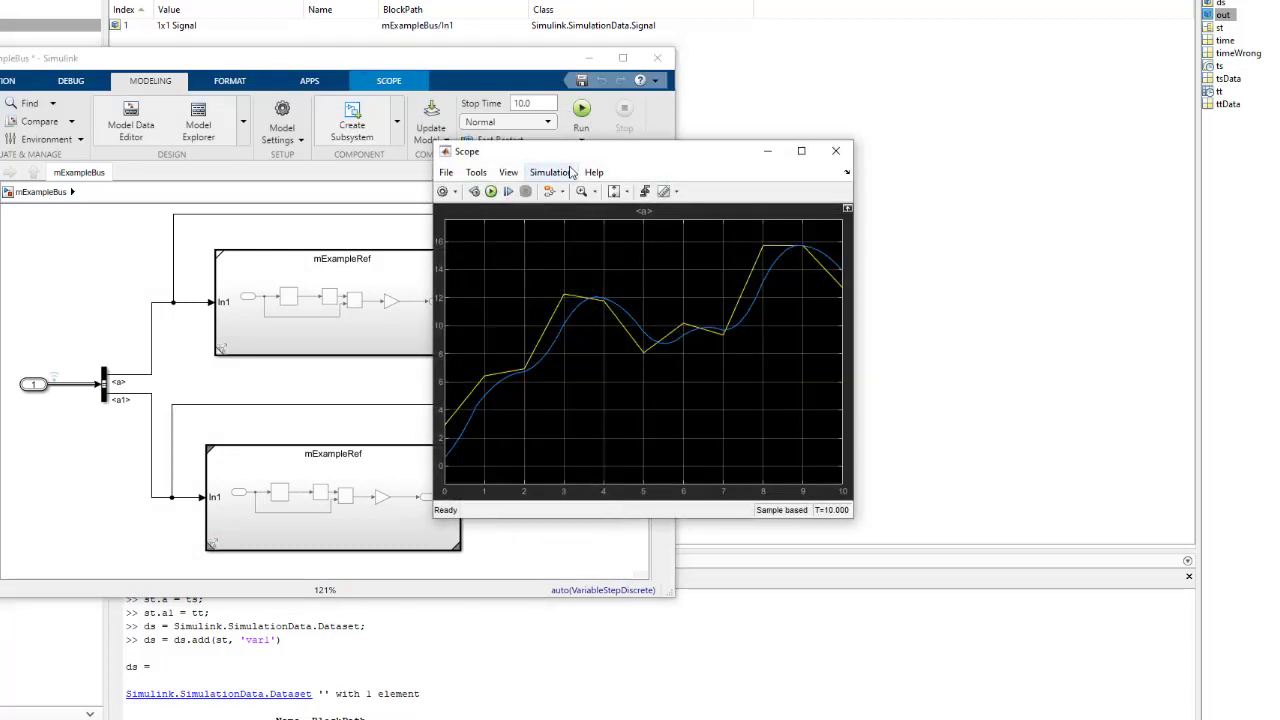
pyautogui.moveTo(560, 156); pyautogui.dragTo(903, 12)
pyautogui.doubleClick(617, 497)
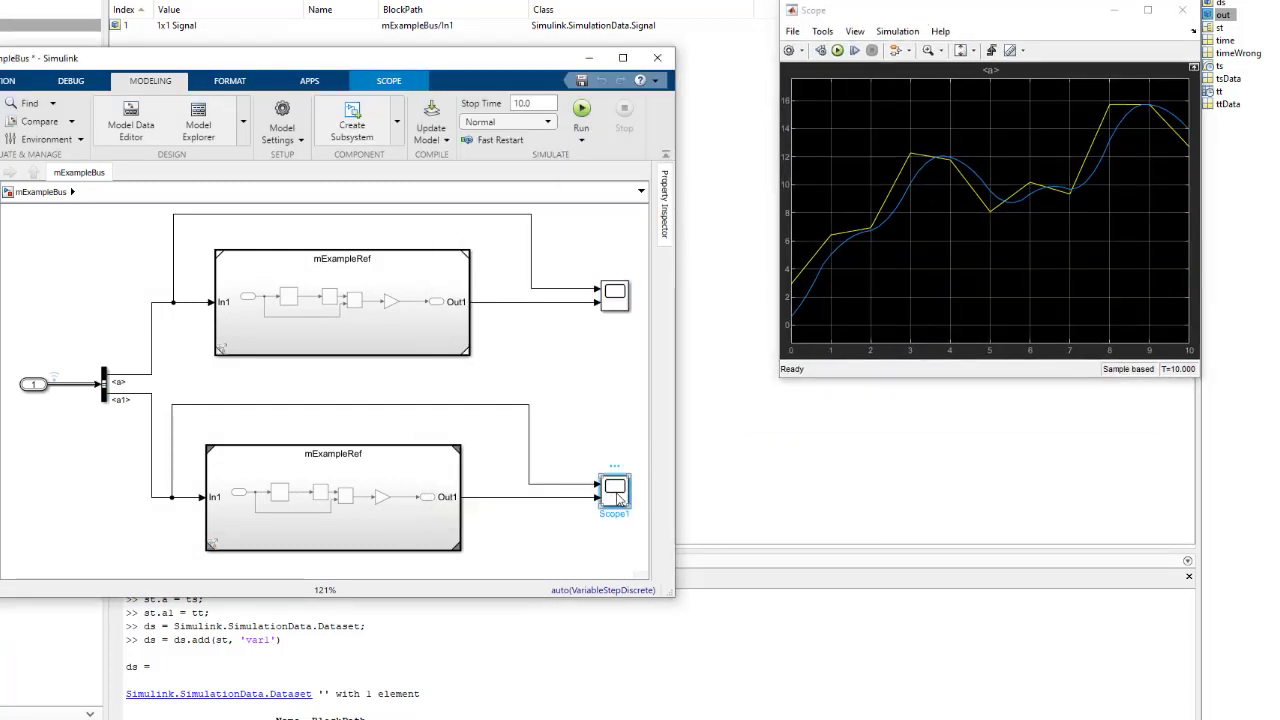